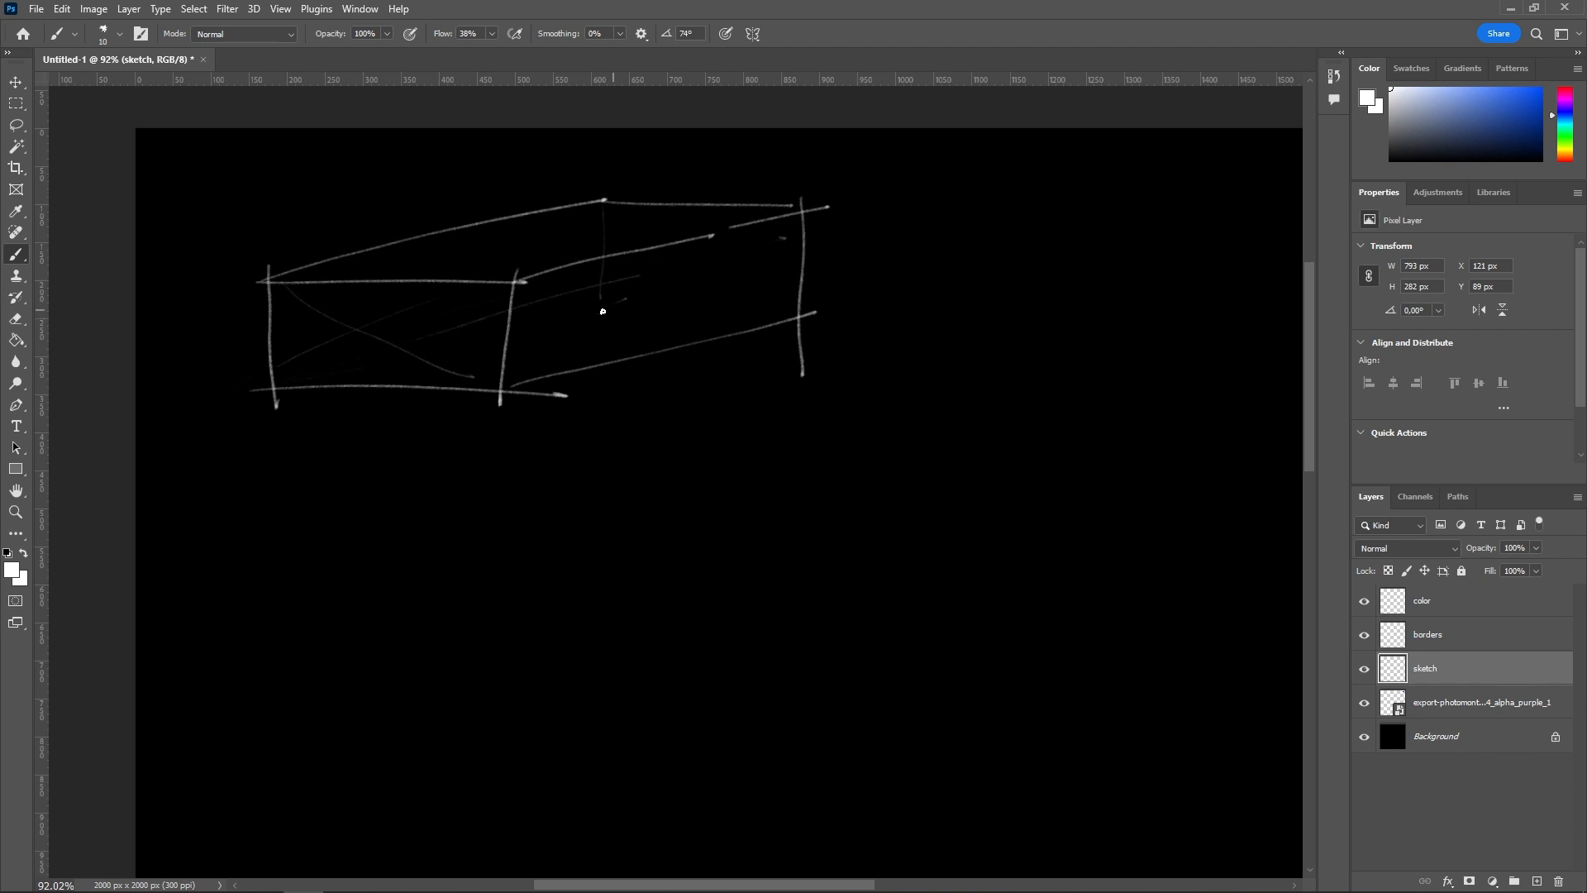
Step: Sketch the canopy, upper hull and angular rear section of the spaceship inside the perspective box
{"action": "mouse_move", "coordinate": [467, 262]}
{"action": "left_mouse_down"}
{"action": "mouse_move", "coordinate": [456, 280]}
{"action": "mouse_move", "coordinate": [511, 250]}
{"action": "mouse_move", "coordinate": [566, 266]}
{"action": "mouse_move", "coordinate": [549, 246]}
{"action": "left_mouse_up"}
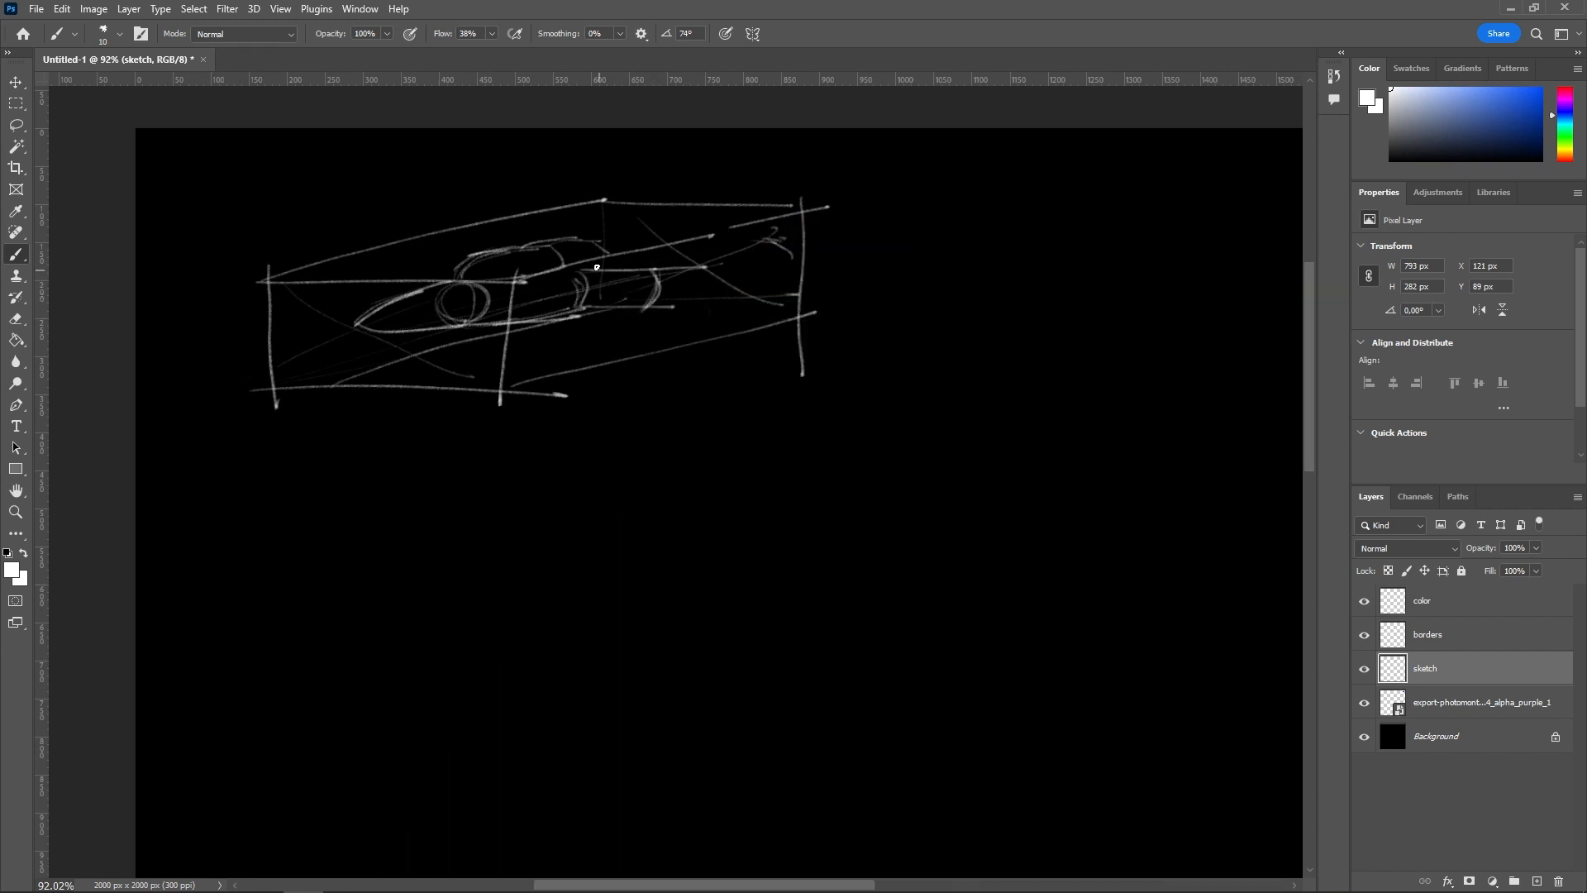
{"action": "left_click_drag", "start_coordinate": [660, 242], "coordinate": [655, 323]}
{"action": "left_click_drag", "start_coordinate": [658, 271], "coordinate": [631, 329]}
{"action": "left_click_drag", "start_coordinate": [663, 245], "coordinate": [729, 241]}
{"action": "left_click_drag", "start_coordinate": [456, 246], "coordinate": [709, 228]}
{"action": "mouse_move", "coordinate": [521, 242]}
{"action": "left_mouse_down"}
{"action": "mouse_move", "coordinate": [704, 223]}
{"action": "mouse_move", "coordinate": [682, 256]}
{"action": "left_mouse_up"}
Step: Sketch an elongated engine pod with rounded ends beneath the perspective ship's hull
{"action": "left_click_drag", "start_coordinate": [491, 344], "coordinate": [496, 329]}
{"action": "left_click_drag", "start_coordinate": [506, 342], "coordinate": [604, 332]}
{"action": "left_click_drag", "start_coordinate": [602, 318], "coordinate": [616, 331]}
{"action": "left_click_drag", "start_coordinate": [492, 332], "coordinate": [624, 311]}
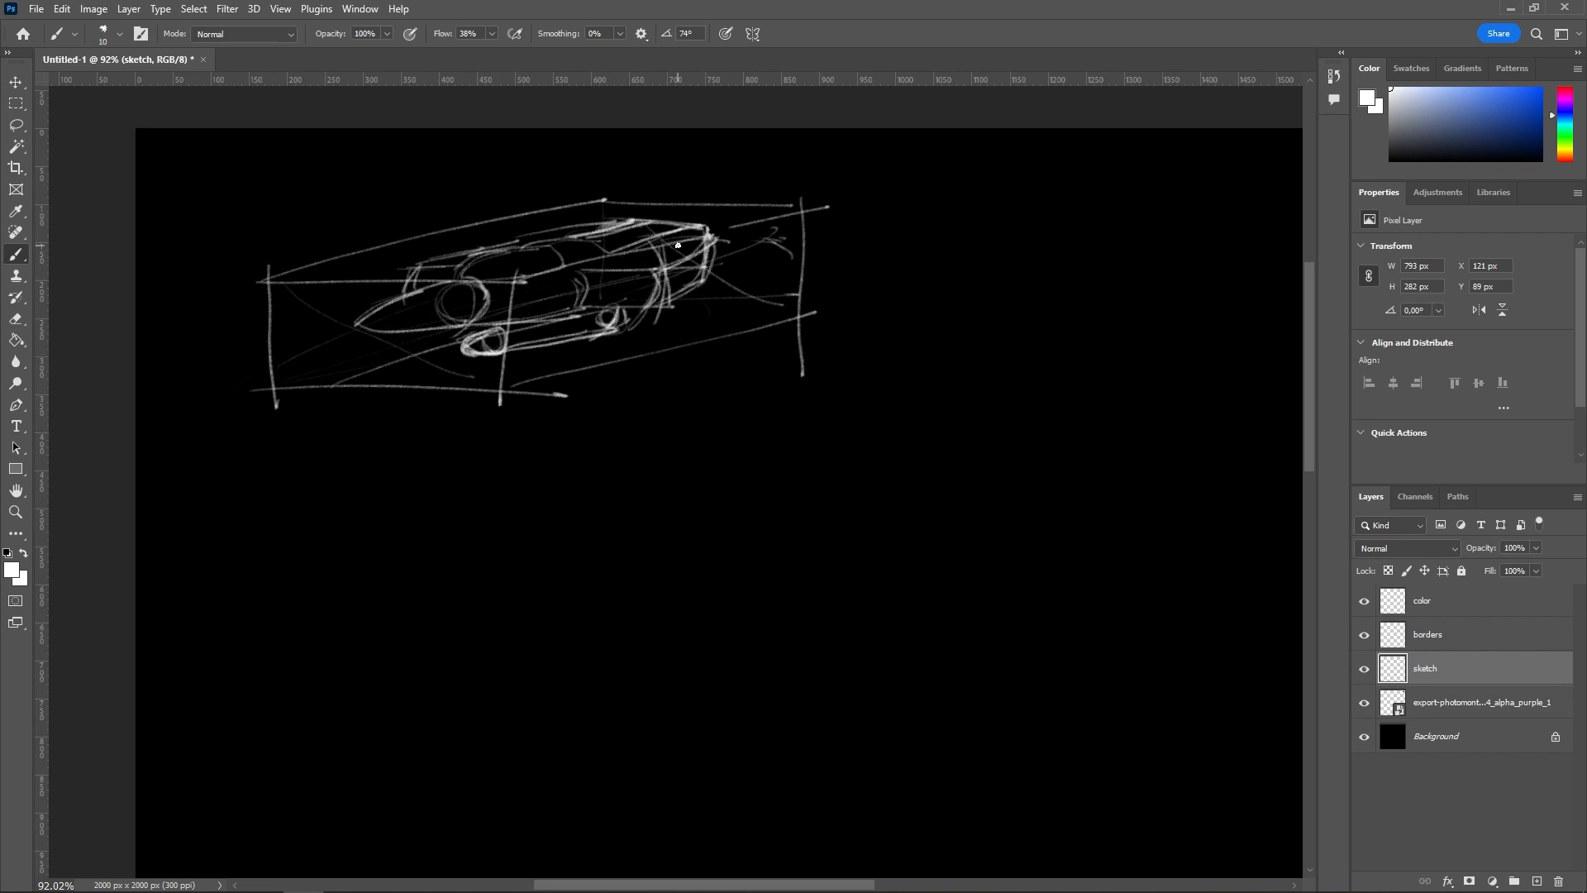
Step: Sketch the pointed nose and rounded cockpit of the ship's top view below the perspective sketch
{"action": "scroll", "coordinate": [633, 224], "scroll_direction": "up", "scroll_amount": 1, "text": "alt"}
{"action": "left_click_drag", "start_coordinate": [326, 496], "coordinate": [452, 462]}
{"action": "mouse_move", "coordinate": [326, 497]}
{"action": "left_mouse_down"}
{"action": "mouse_move", "coordinate": [452, 530]}
{"action": "mouse_move", "coordinate": [373, 457]}
{"action": "left_mouse_up"}
{"action": "key", "text": "ctrl+z"}
{"action": "key", "text": "ctrl+z"}
{"action": "left_click_drag", "start_coordinate": [312, 485], "coordinate": [373, 500]}
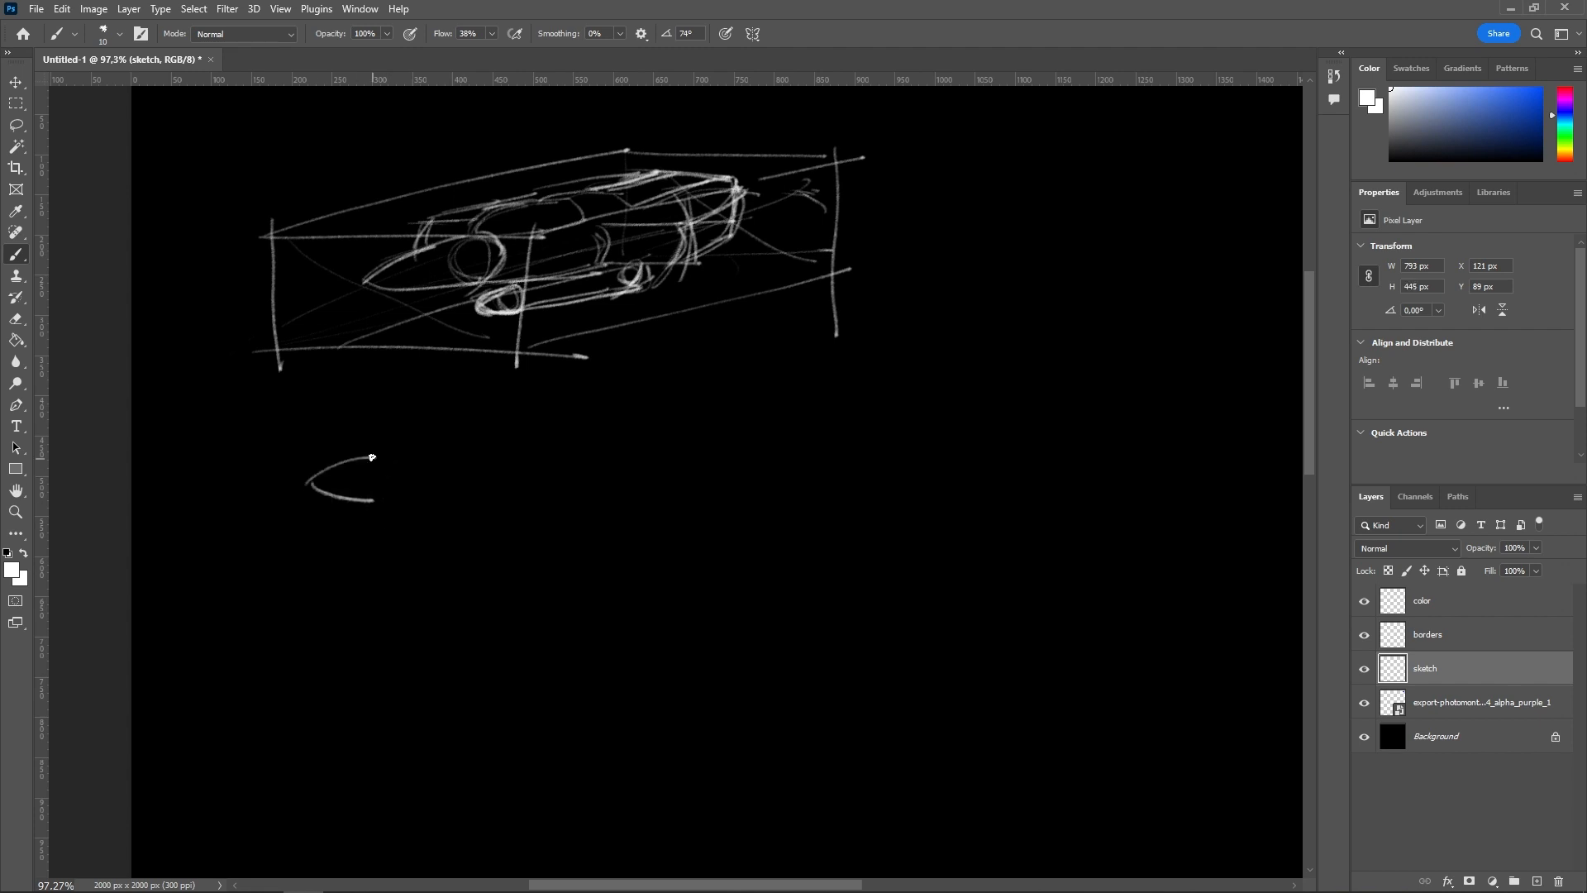
{"action": "left_click_drag", "start_coordinate": [457, 459], "coordinate": [499, 461]}
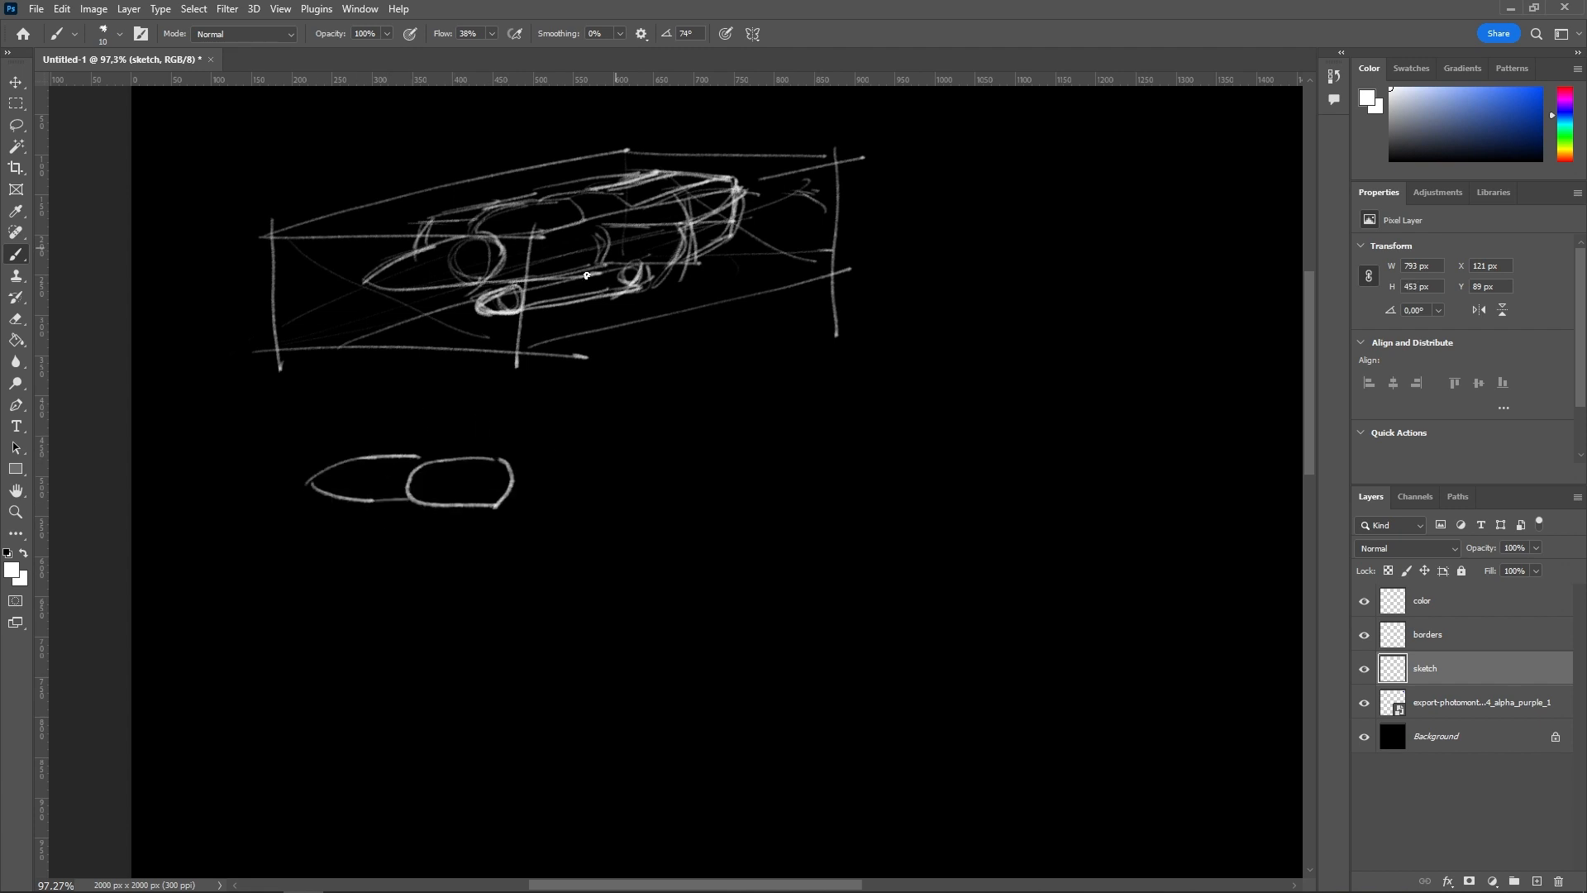
Step: Add the wide wing outline to the top view and two rows of three small circles on the rear hull
{"action": "left_click_drag", "start_coordinate": [441, 393], "coordinate": [691, 444]}
{"action": "mouse_move", "coordinate": [421, 506]}
{"action": "left_mouse_down"}
{"action": "mouse_move", "coordinate": [446, 580]}
{"action": "mouse_move", "coordinate": [708, 515]}
{"action": "left_mouse_up"}
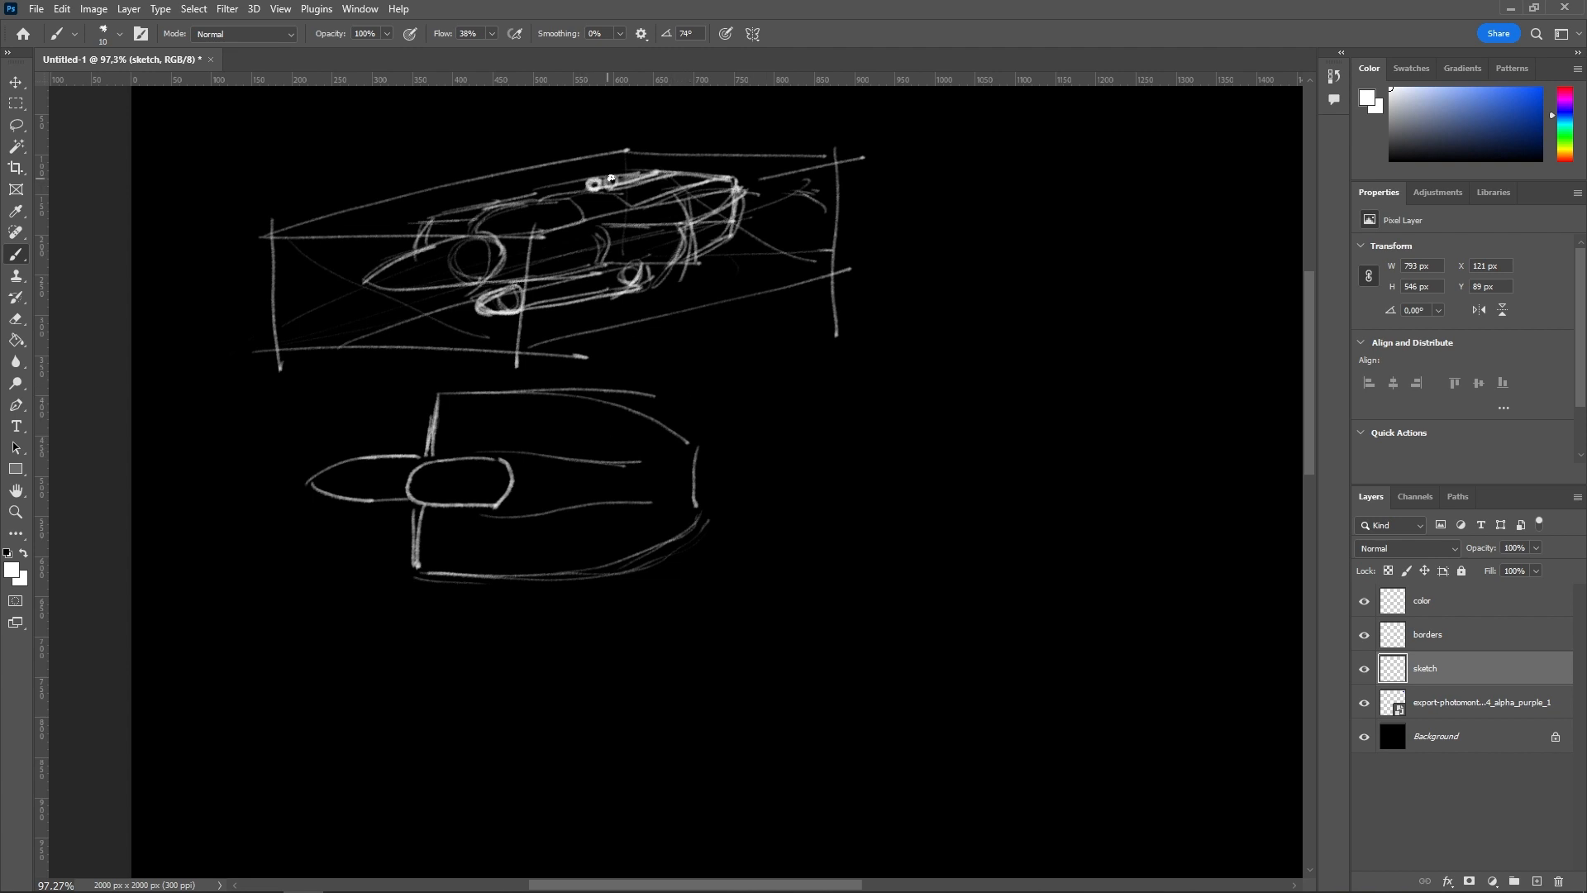
{"action": "left_click_drag", "start_coordinate": [642, 452], "coordinate": [643, 451]}
{"action": "left_click_drag", "start_coordinate": [594, 514], "coordinate": [595, 513]}
{"action": "left_click_drag", "start_coordinate": [618, 516], "coordinate": [619, 514]}
{"action": "left_click_drag", "start_coordinate": [646, 516], "coordinate": [657, 517]}
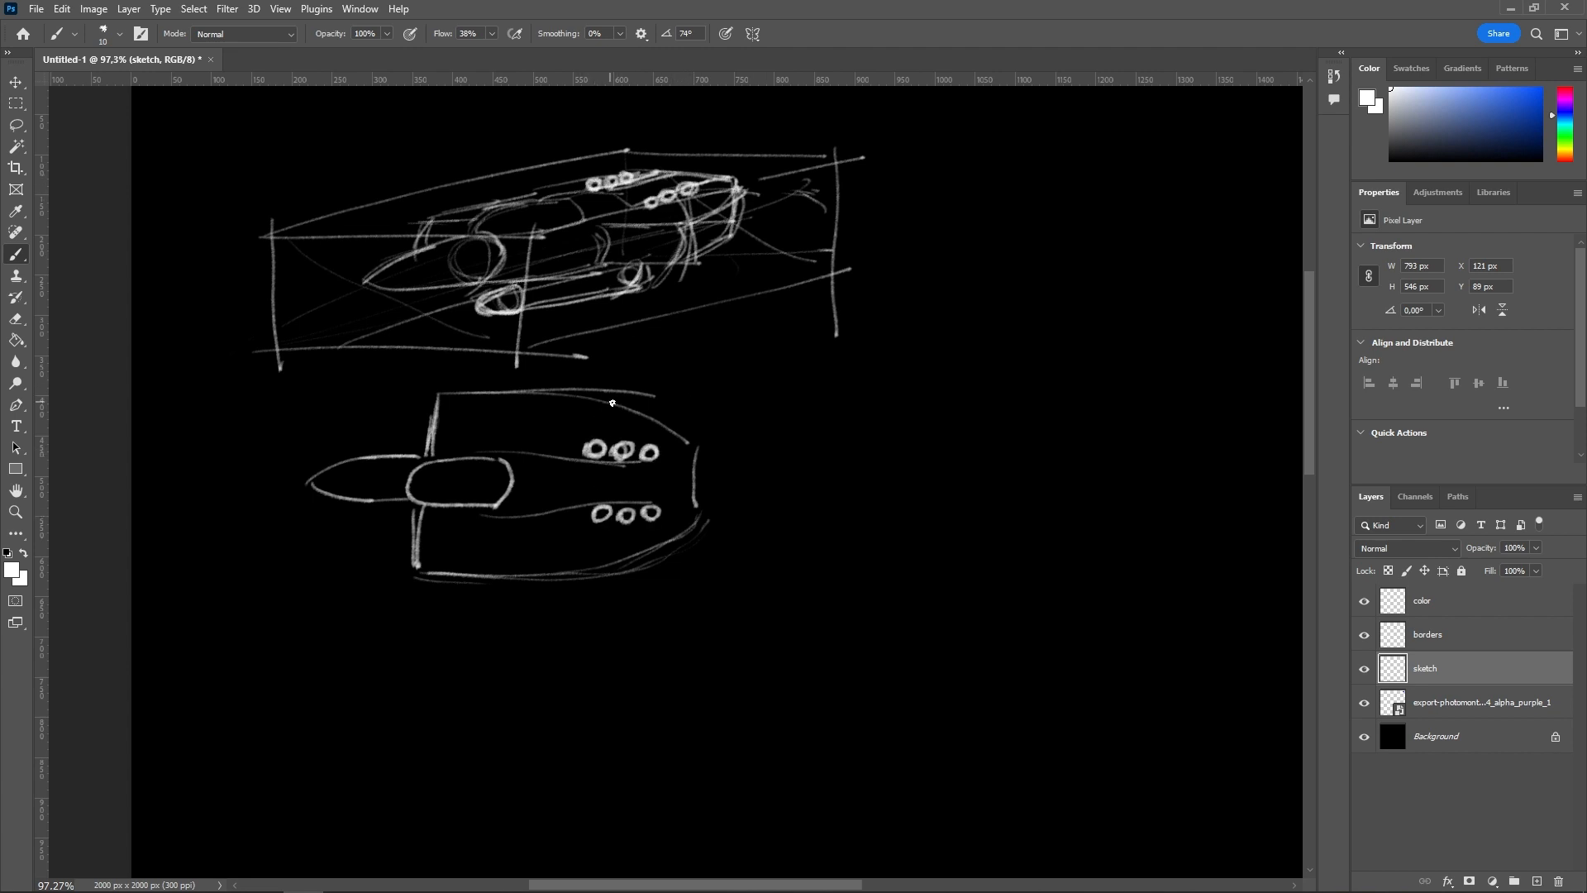
Step: Reinforce the perspective ship's rear wing edges and sketch its front view beneath the top view
{"action": "mouse_move", "coordinate": [992, 368]}
{"action": "left_mouse_down", "text": "ctrl"}
{"action": "mouse_move", "coordinate": [928, 361]}
{"action": "mouse_move", "coordinate": [958, 364]}
{"action": "left_mouse_up", "text": "ctrl"}
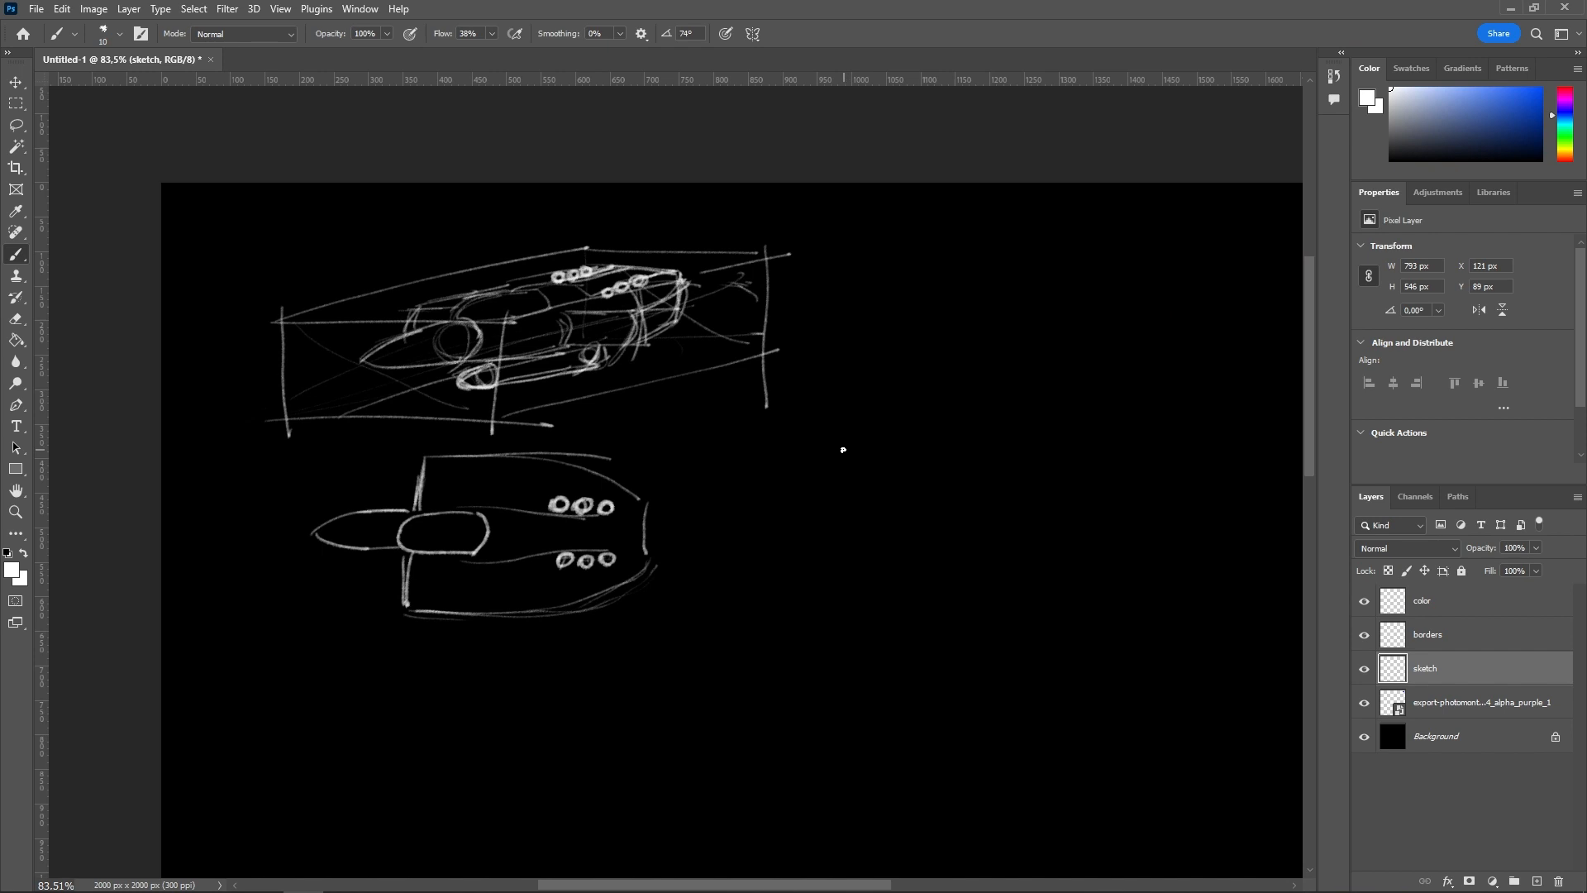
{"action": "left_click_drag", "start_coordinate": [572, 310], "coordinate": [642, 325]}
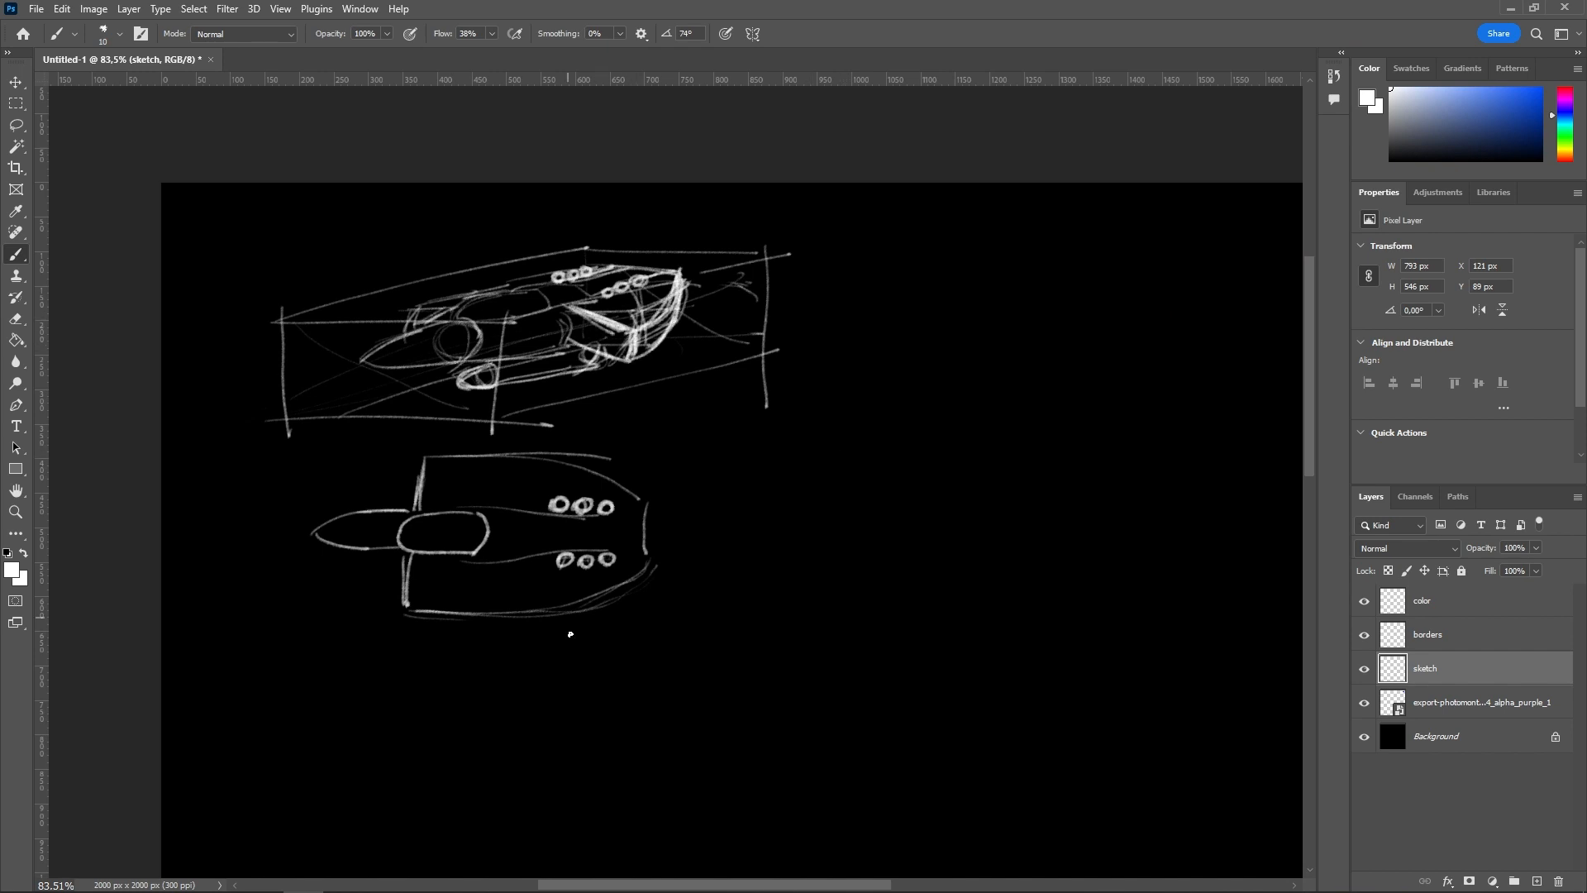
{"action": "key", "text": "ctrl+z"}
{"action": "left_click_drag", "start_coordinate": [686, 632], "coordinate": [831, 499]}
{"action": "left_click_drag", "start_coordinate": [793, 513], "coordinate": [835, 514], "text": "ctrl"}
{"action": "left_click_drag", "start_coordinate": [610, 629], "coordinate": [604, 629]}
{"action": "mouse_move", "coordinate": [720, 553]}
{"action": "left_mouse_down", "text": "ctrl"}
{"action": "mouse_move", "coordinate": [689, 559]}
{"action": "mouse_move", "coordinate": [682, 588]}
{"action": "mouse_move", "coordinate": [754, 600]}
{"action": "mouse_move", "coordinate": [751, 633]}
{"action": "left_mouse_up", "text": "ctrl"}
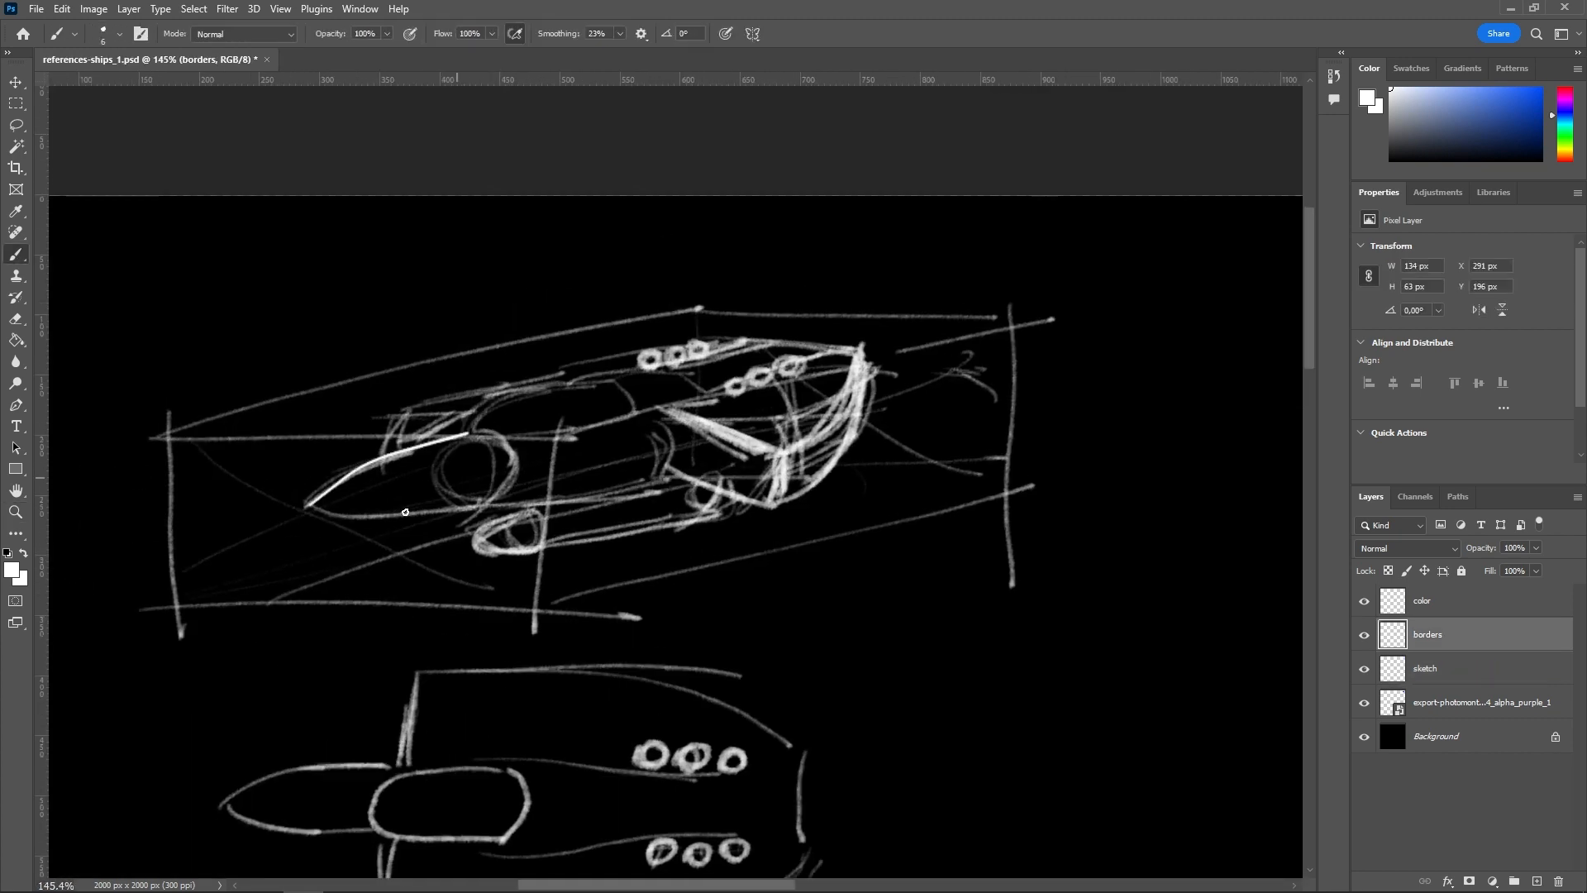
Step: Trace clean lines over the perspective ship's nose and fuselage on the borders layer
{"action": "left_click_drag", "start_coordinate": [315, 503], "coordinate": [487, 502]}
{"action": "left_click_drag", "start_coordinate": [470, 433], "coordinate": [644, 411]}
{"action": "left_click_drag", "start_coordinate": [493, 502], "coordinate": [659, 488]}
{"action": "left_click_drag", "start_coordinate": [656, 413], "coordinate": [658, 491]}
Step: Trace the perspective ship's rear wing panels, tail edges and front wing edge with clean lines
{"action": "mouse_move", "coordinate": [666, 473]}
{"action": "left_mouse_down"}
{"action": "mouse_move", "coordinate": [719, 496]}
{"action": "mouse_move", "coordinate": [780, 455]}
{"action": "left_mouse_up"}
{"action": "left_click_drag", "start_coordinate": [666, 409], "coordinate": [725, 382]}
{"action": "left_click_drag", "start_coordinate": [746, 373], "coordinate": [748, 382]}
{"action": "left_click_drag", "start_coordinate": [774, 362], "coordinate": [858, 350]}
{"action": "left_click_drag", "start_coordinate": [859, 351], "coordinate": [782, 454]}
{"action": "left_click_drag", "start_coordinate": [771, 508], "coordinate": [871, 392]}
{"action": "left_click_drag", "start_coordinate": [715, 336], "coordinate": [858, 348]}
{"action": "left_click_drag", "start_coordinate": [420, 443], "coordinate": [487, 397]}
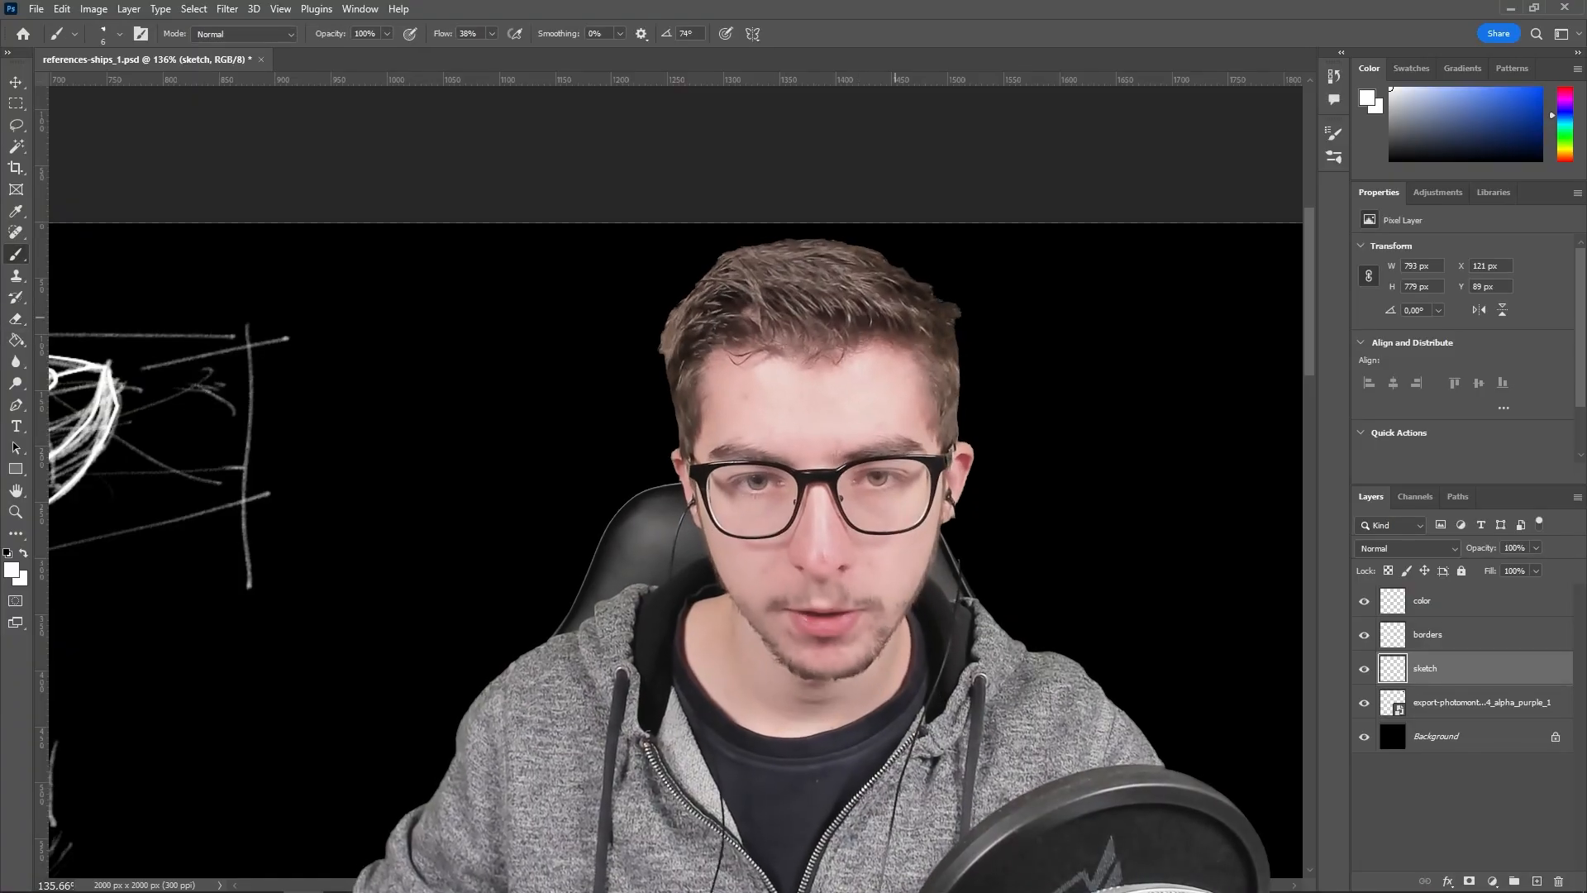
Step: On the sketch layer, draw the second ship's square cockpit block and upper angled arm in front of its rounded, elongated hull
{"action": "mouse_move", "coordinate": [726, 373]}
{"action": "left_mouse_down"}
{"action": "mouse_move", "coordinate": [933, 377]}
{"action": "mouse_move", "coordinate": [924, 482]}
{"action": "mouse_move", "coordinate": [787, 372]}
{"action": "left_mouse_up"}
{"action": "key", "text": "ctrl+z"}
{"action": "left_click_drag", "start_coordinate": [643, 393], "coordinate": [539, 397]}
{"action": "left_click_drag", "start_coordinate": [539, 397], "coordinate": [541, 466]}
{"action": "left_click_drag", "start_coordinate": [541, 466], "coordinate": [630, 461]}
{"action": "left_click_drag", "start_coordinate": [539, 416], "coordinate": [620, 397]}
{"action": "left_click_drag", "start_coordinate": [536, 447], "coordinate": [629, 461]}
{"action": "left_click_drag", "start_coordinate": [661, 331], "coordinate": [569, 395]}
{"action": "mouse_move", "coordinate": [655, 328]}
{"action": "left_mouse_down"}
{"action": "mouse_move", "coordinate": [612, 391]}
{"action": "mouse_move", "coordinate": [653, 364]}
{"action": "left_mouse_up"}
Step: Draw the matching lower angled arm on the second ship's cockpit block
{"action": "left_click_drag", "start_coordinate": [546, 463], "coordinate": [619, 529]}
{"action": "left_click_drag", "start_coordinate": [595, 463], "coordinate": [662, 508]}
{"action": "left_click_drag", "start_coordinate": [661, 508], "coordinate": [638, 547]}
{"action": "mouse_move", "coordinate": [599, 541]}
{"action": "left_mouse_down"}
{"action": "mouse_move", "coordinate": [645, 539]}
{"action": "mouse_move", "coordinate": [640, 347]}
{"action": "left_mouse_up"}
Step: Sketch a side view below the second ship with a curved connecting block and a narrow front neck
{"action": "mouse_move", "coordinate": [793, 419]}
{"action": "left_mouse_down"}
{"action": "mouse_move", "coordinate": [769, 499]}
{"action": "mouse_move", "coordinate": [798, 540]}
{"action": "left_mouse_up"}
{"action": "left_click_drag", "start_coordinate": [782, 420], "coordinate": [688, 419]}
{"action": "left_click_drag", "start_coordinate": [798, 539], "coordinate": [676, 539]}
{"action": "left_click_drag", "start_coordinate": [663, 458], "coordinate": [479, 465]}
{"action": "left_click_drag", "start_coordinate": [643, 463], "coordinate": [530, 470]}
{"action": "left_click_drag", "start_coordinate": [609, 473], "coordinate": [550, 478]}
{"action": "left_click_drag", "start_coordinate": [699, 511], "coordinate": [483, 522]}
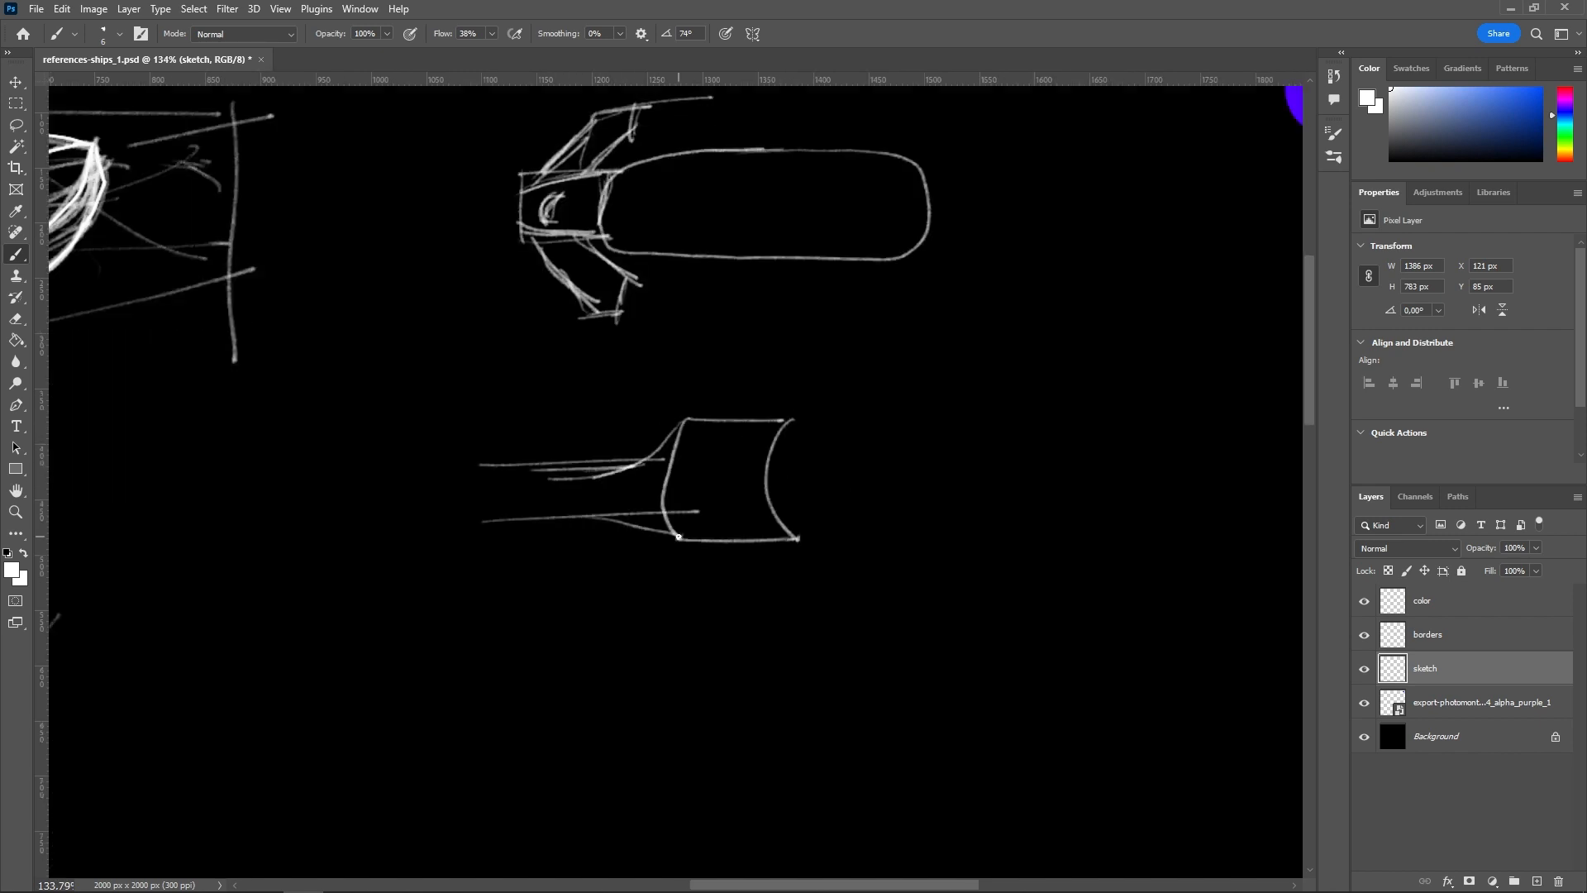
Step: Add the large flared hull behind the connecting block, reinforce the joint and detail the block's side
{"action": "mouse_move", "coordinate": [661, 454]}
{"action": "left_mouse_down"}
{"action": "mouse_move", "coordinate": [476, 489]}
{"action": "mouse_move", "coordinate": [622, 521]}
{"action": "left_mouse_up"}
{"action": "left_click_drag", "start_coordinate": [792, 417], "coordinate": [1161, 355]}
{"action": "left_click_drag", "start_coordinate": [909, 362], "coordinate": [1115, 369]}
{"action": "left_click_drag", "start_coordinate": [799, 543], "coordinate": [1178, 583]}
{"action": "left_click_drag", "start_coordinate": [772, 420], "coordinate": [765, 545]}
{"action": "left_click_drag", "start_coordinate": [777, 549], "coordinate": [782, 426]}
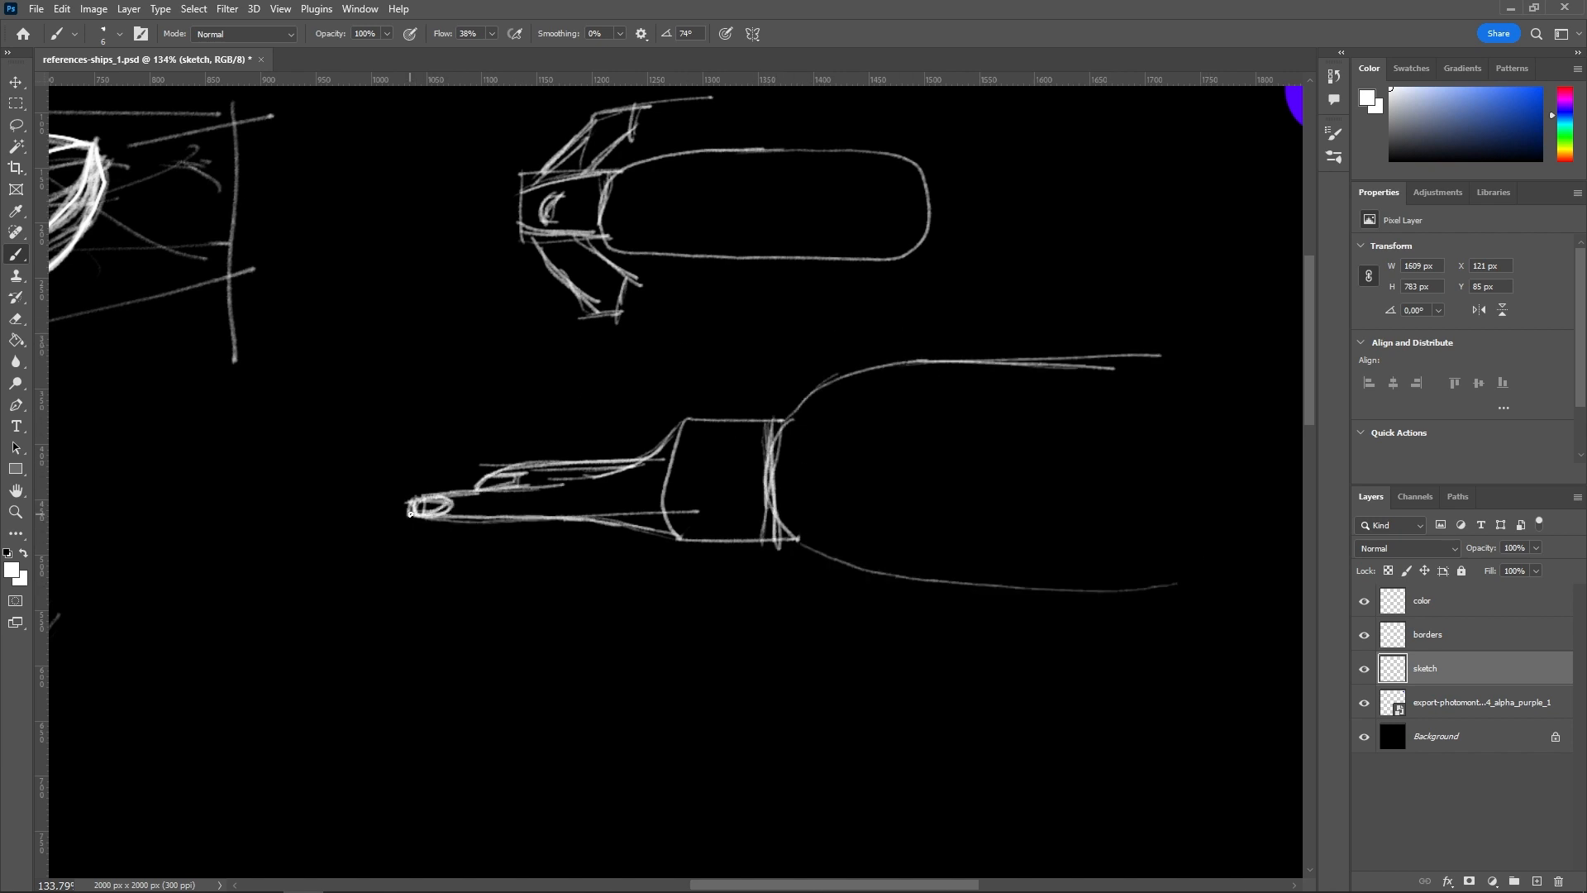
{"action": "left_click_drag", "start_coordinate": [605, 486], "coordinate": [740, 523]}
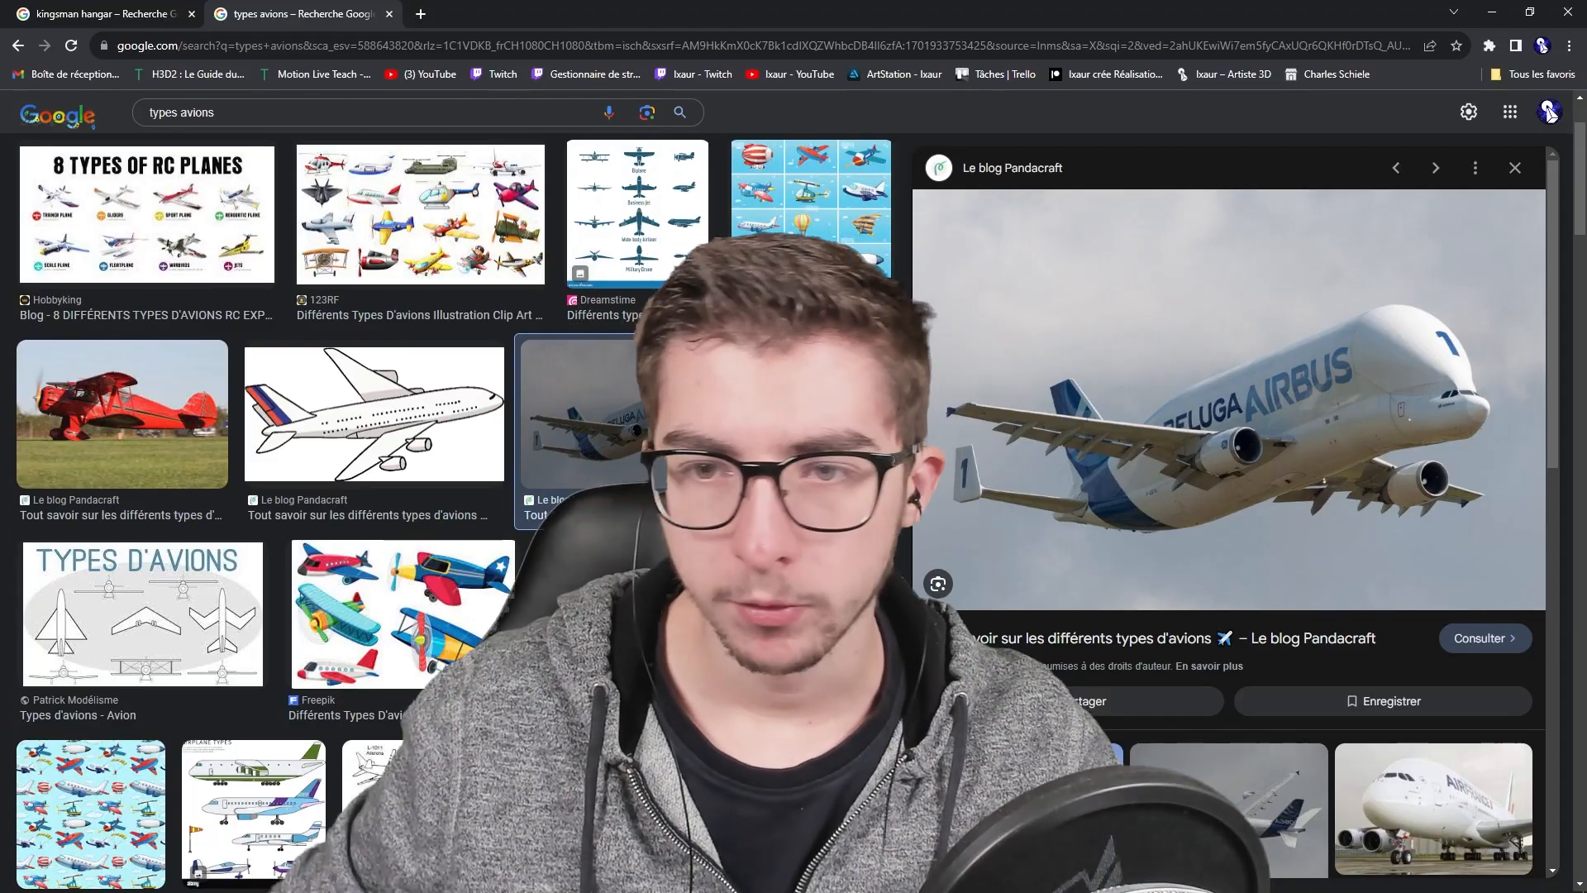
Step: Switch from the browser back to Photoshop and draw long upper and lower hull lines for a third, airliner-like ship
{"action": "key", "text": "alt+Tab"}
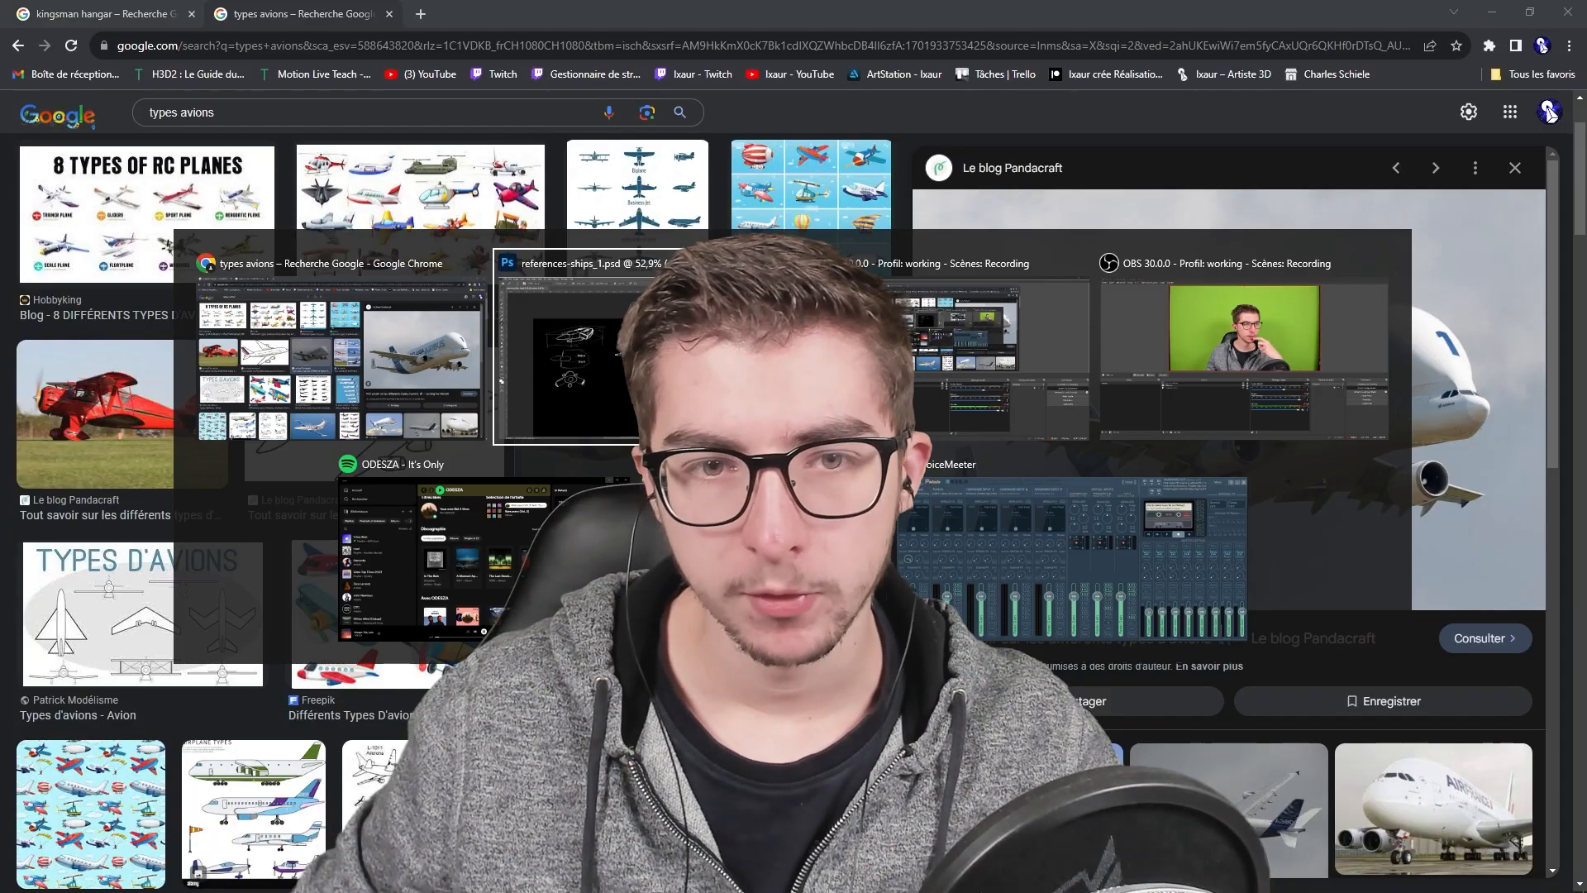
{"action": "key", "text": "alt+Tab"}
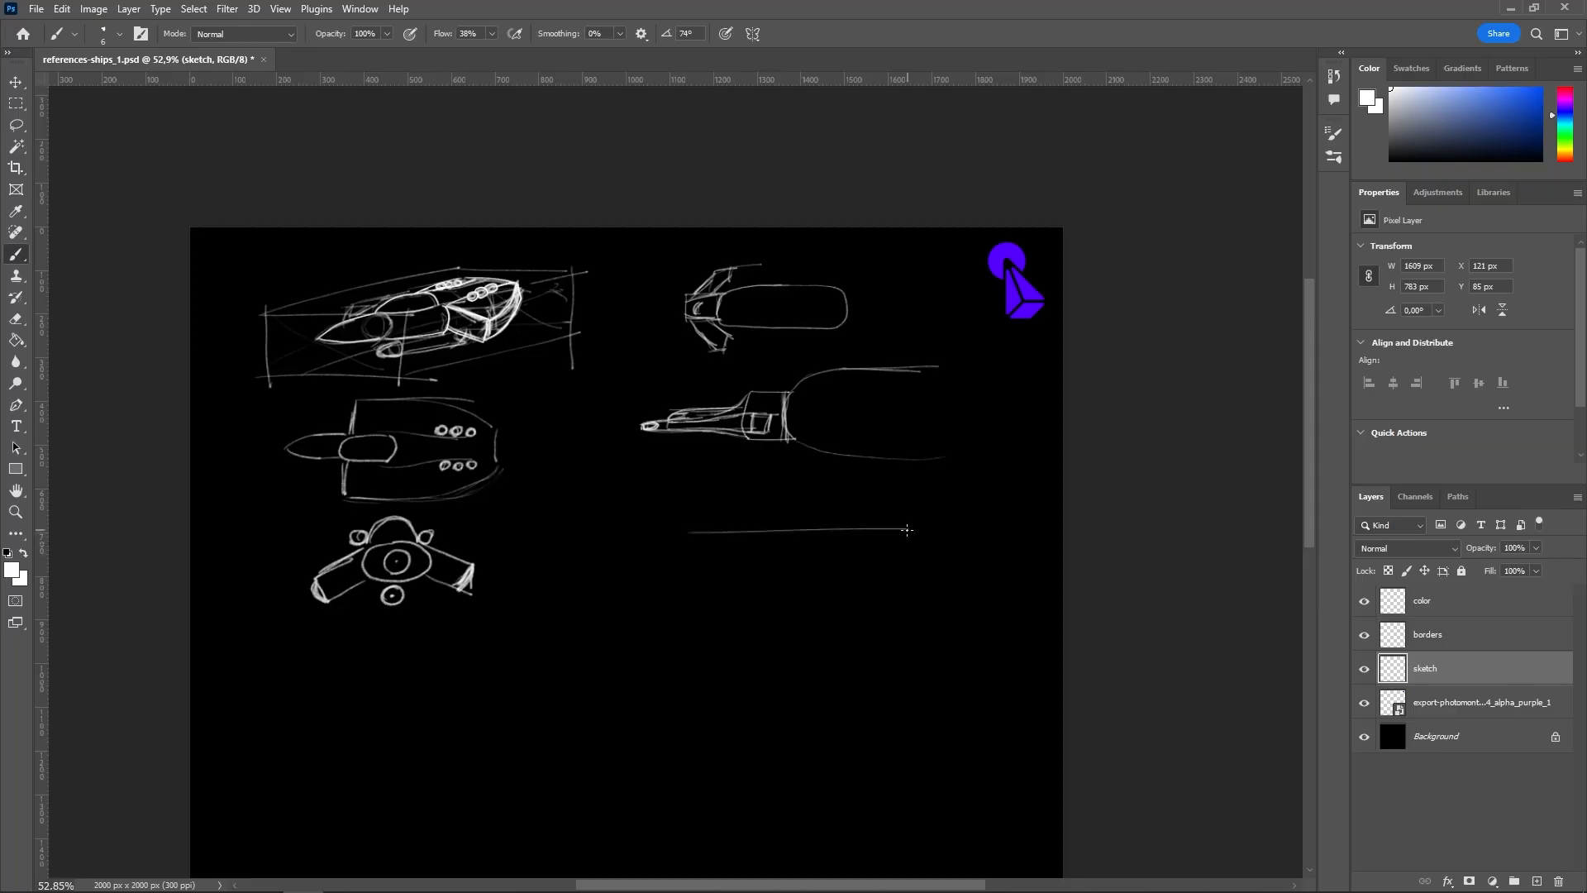
{"action": "left_click_drag", "start_coordinate": [686, 598], "coordinate": [957, 580]}
{"action": "scroll", "coordinate": [831, 597], "scroll_direction": "up", "scroll_amount": 2, "text": "alt"}
{"action": "key", "text": "ctrl+z"}
{"action": "left_click_drag", "start_coordinate": [1062, 608], "coordinate": [583, 624]}
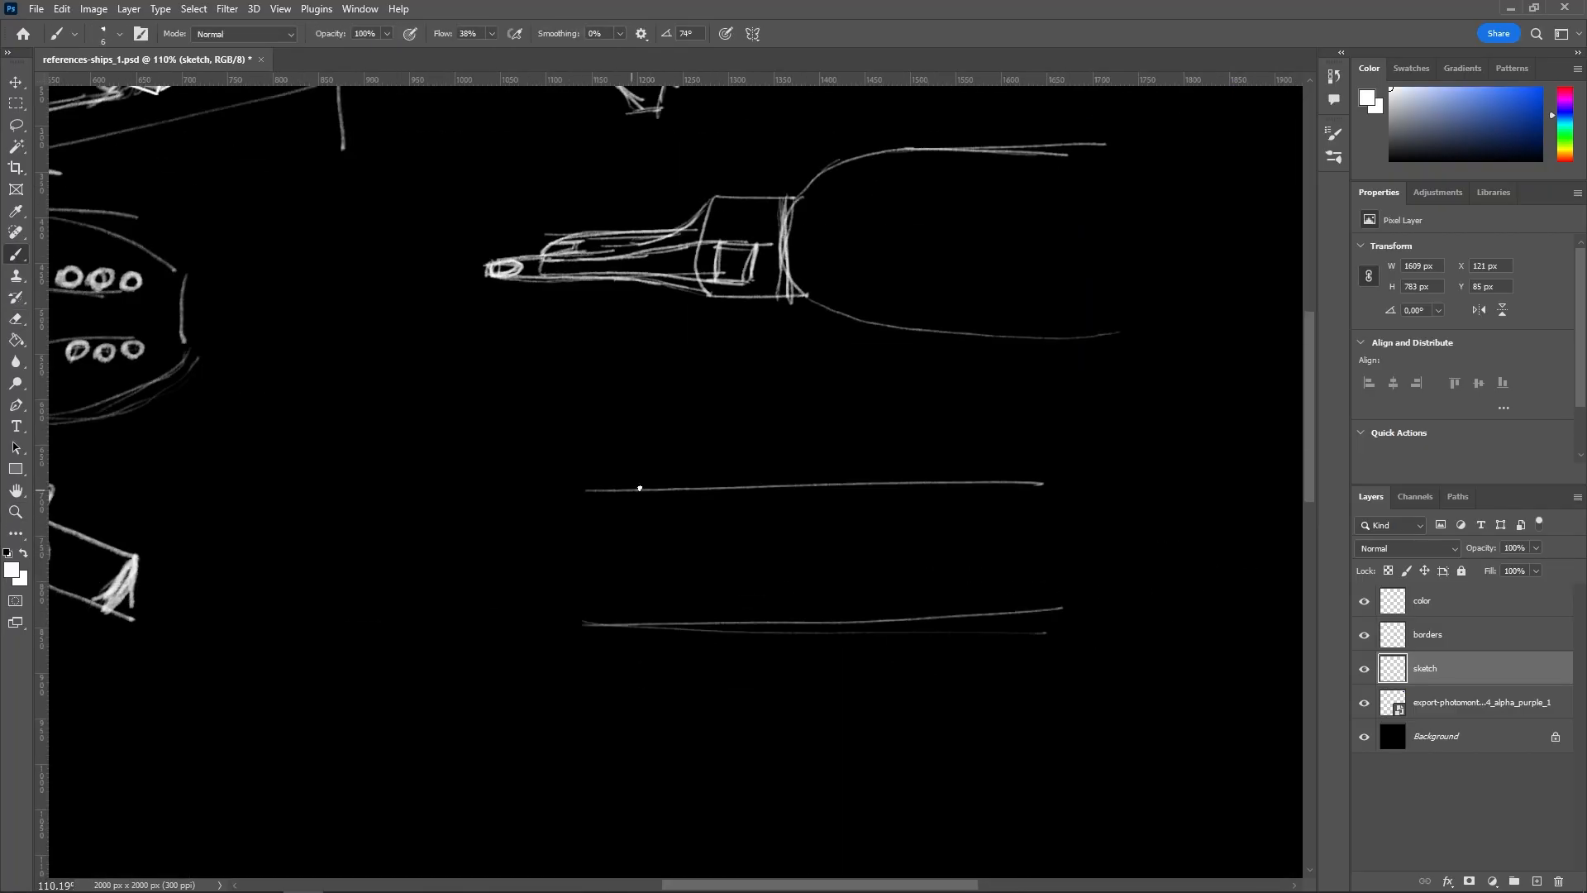
Step: Draw the rounded nose joining the airliner ship's upper and lower hull lines
{"action": "left_click_drag", "start_coordinate": [653, 494], "coordinate": [709, 627]}
{"action": "key", "text": "ctrl+z"}
{"action": "left_click_drag", "start_coordinate": [579, 555], "coordinate": [751, 487]}
{"action": "mouse_move", "coordinate": [750, 486]}
{"action": "left_mouse_down"}
{"action": "mouse_move", "coordinate": [584, 555]}
{"action": "mouse_move", "coordinate": [787, 628]}
{"action": "left_mouse_up"}
{"action": "left_click_drag", "start_coordinate": [587, 583], "coordinate": [626, 522]}
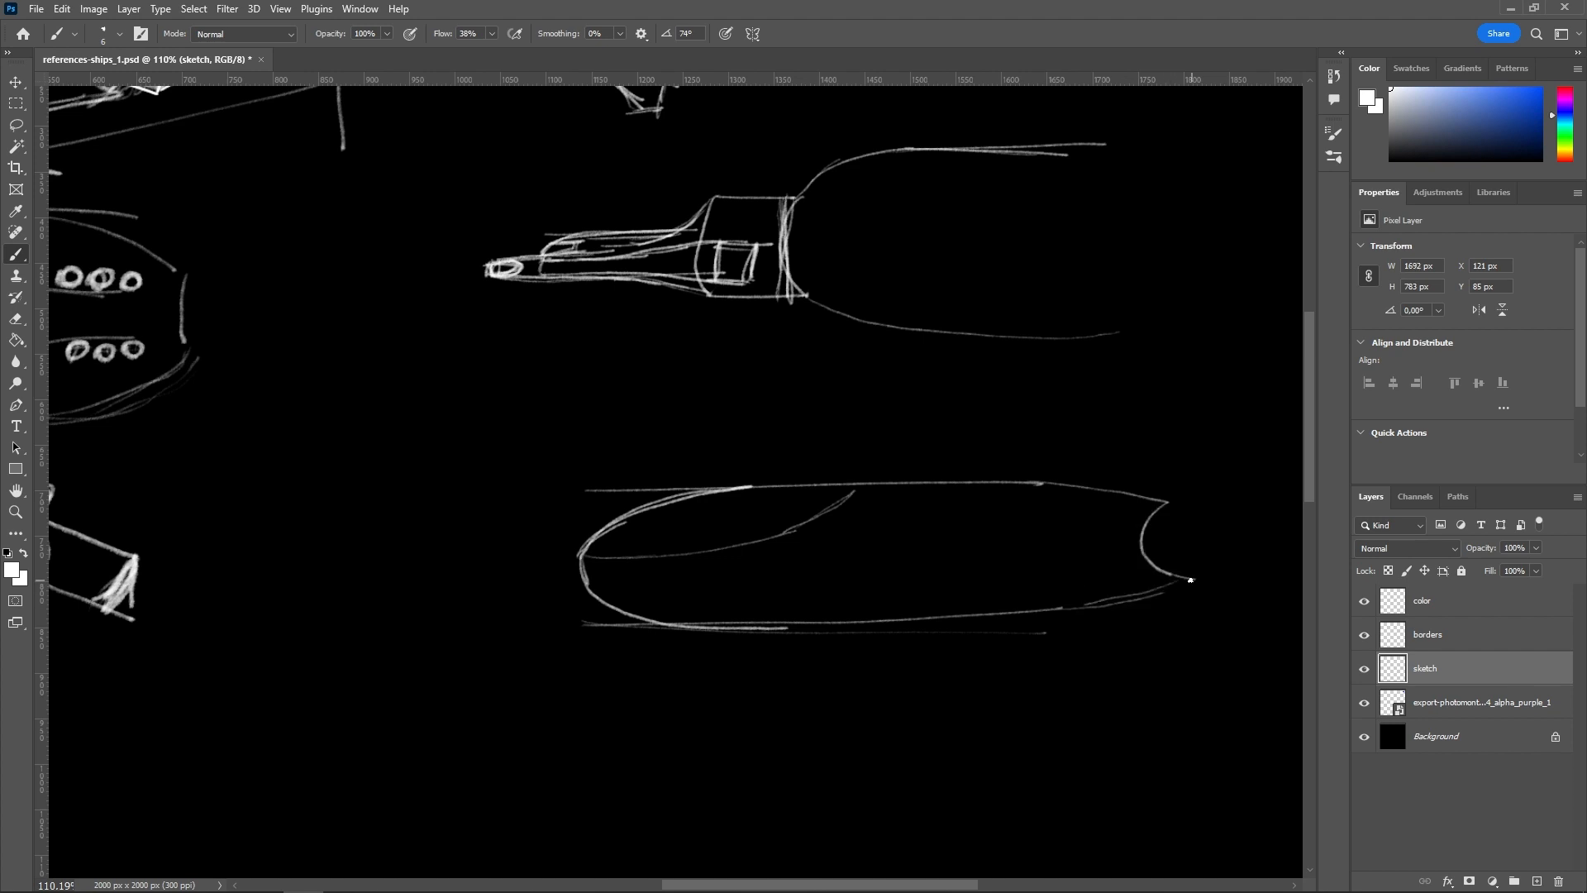
Step: Sketch a row of small windows along the airliner ship's upper rear hull
{"action": "left_click_drag", "start_coordinate": [957, 518], "coordinate": [967, 524]}
{"action": "left_click_drag", "start_coordinate": [979, 518], "coordinate": [990, 523]}
{"action": "left_click_drag", "start_coordinate": [1003, 516], "coordinate": [1015, 522]}
{"action": "left_click_drag", "start_coordinate": [1029, 514], "coordinate": [1064, 519]}
{"action": "left_click_drag", "start_coordinate": [1078, 513], "coordinate": [1094, 515]}
Step: Clean up the airliner ship's nose area and draw a stepped cockpit with a raised roofline
{"action": "key", "text": "e"}
{"action": "mouse_move", "coordinate": [624, 556]}
{"action": "left_mouse_down"}
{"action": "mouse_move", "coordinate": [692, 524]}
{"action": "mouse_move", "coordinate": [581, 533]}
{"action": "mouse_move", "coordinate": [845, 498]}
{"action": "left_mouse_up"}
{"action": "key", "text": "b"}
{"action": "key", "text": "ctrl+z"}
{"action": "mouse_move", "coordinate": [661, 508]}
{"action": "left_mouse_down"}
{"action": "mouse_move", "coordinate": [652, 533]}
{"action": "mouse_move", "coordinate": [821, 506]}
{"action": "left_mouse_up"}
{"action": "left_click_drag", "start_coordinate": [711, 528], "coordinate": [785, 531]}
{"action": "left_click_drag", "start_coordinate": [639, 556], "coordinate": [688, 530]}
{"action": "left_click_drag", "start_coordinate": [724, 499], "coordinate": [874, 483]}
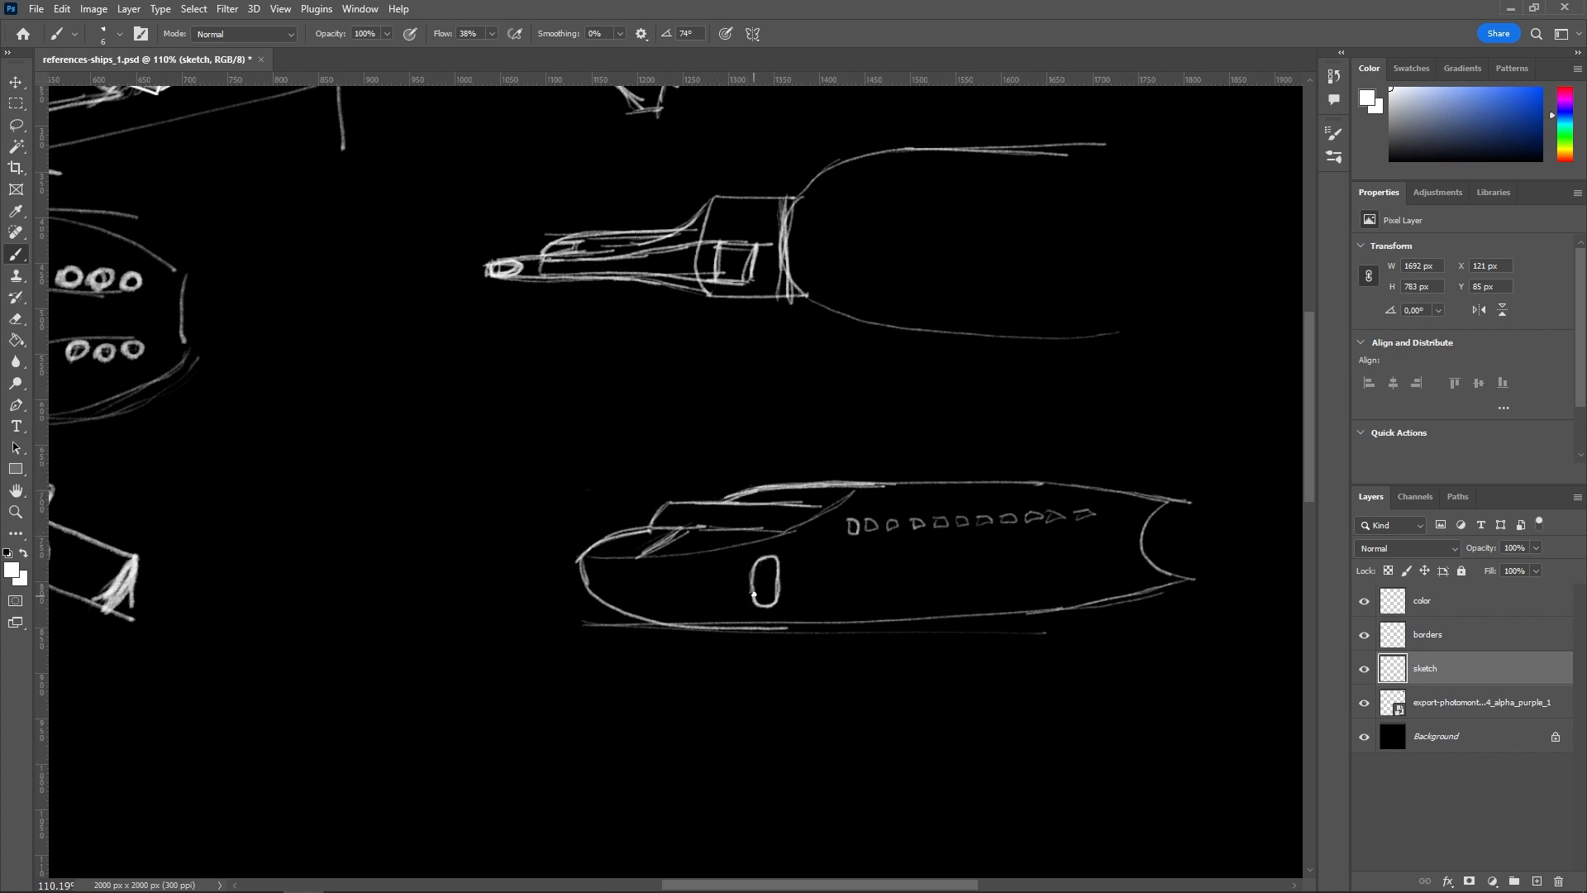
Step: Draw large round portholes along the airliner ship's lower hull and two lengthwise stripes along its side
{"action": "left_click_drag", "start_coordinate": [874, 565], "coordinate": [878, 567]}
{"action": "left_click_drag", "start_coordinate": [926, 564], "coordinate": [982, 569]}
{"action": "left_click_drag", "start_coordinate": [1035, 562], "coordinate": [1045, 587]}
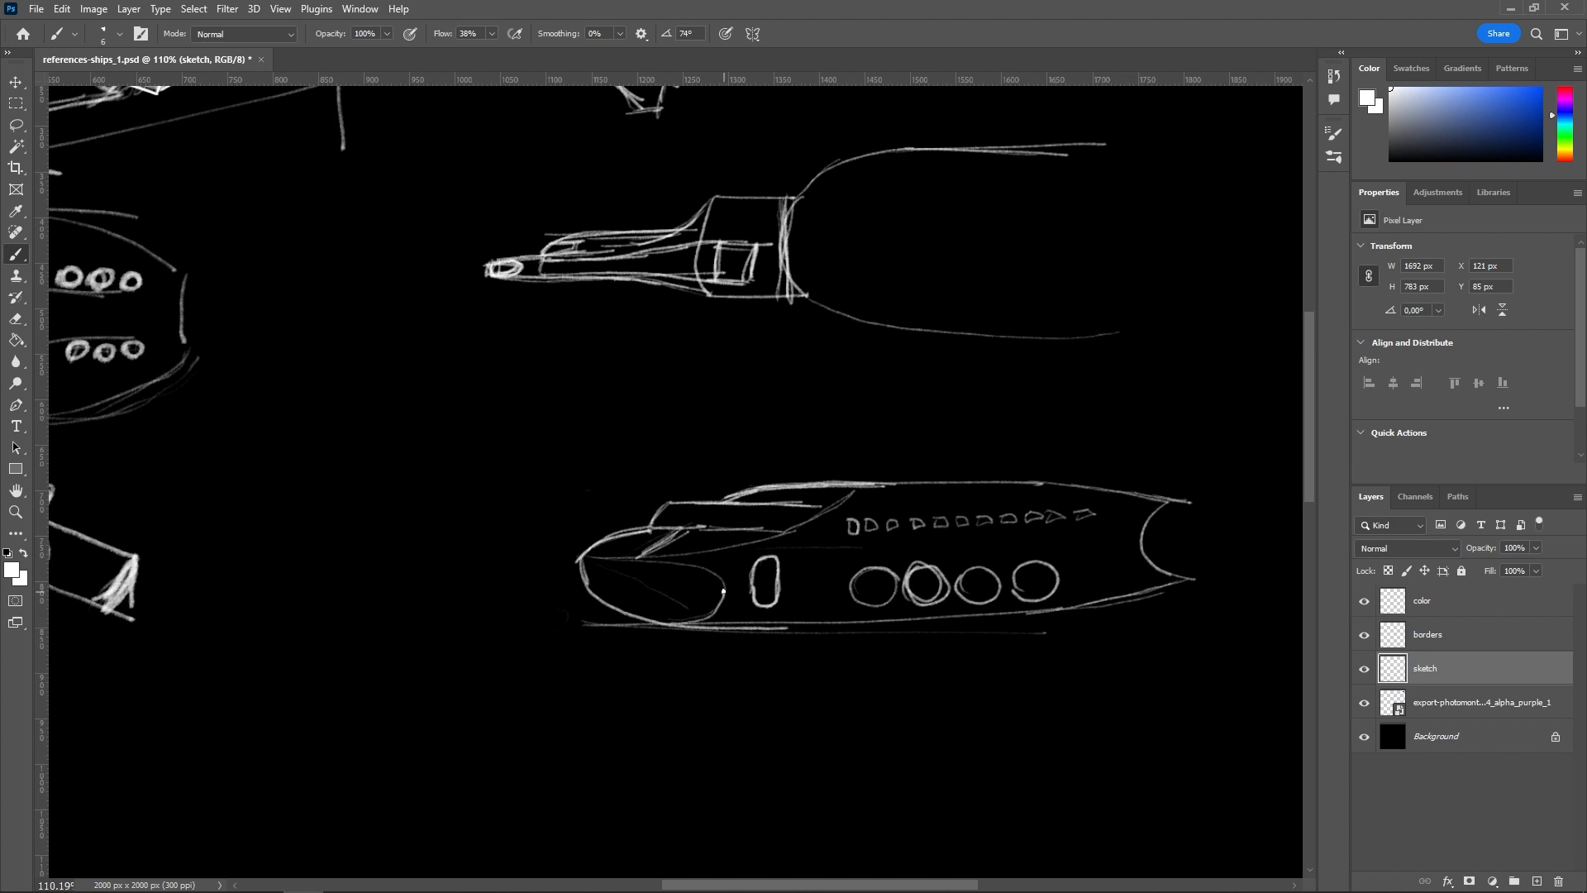
{"action": "left_click_drag", "start_coordinate": [901, 562], "coordinate": [1146, 560]}
{"action": "left_click_drag", "start_coordinate": [706, 550], "coordinate": [1163, 533]}
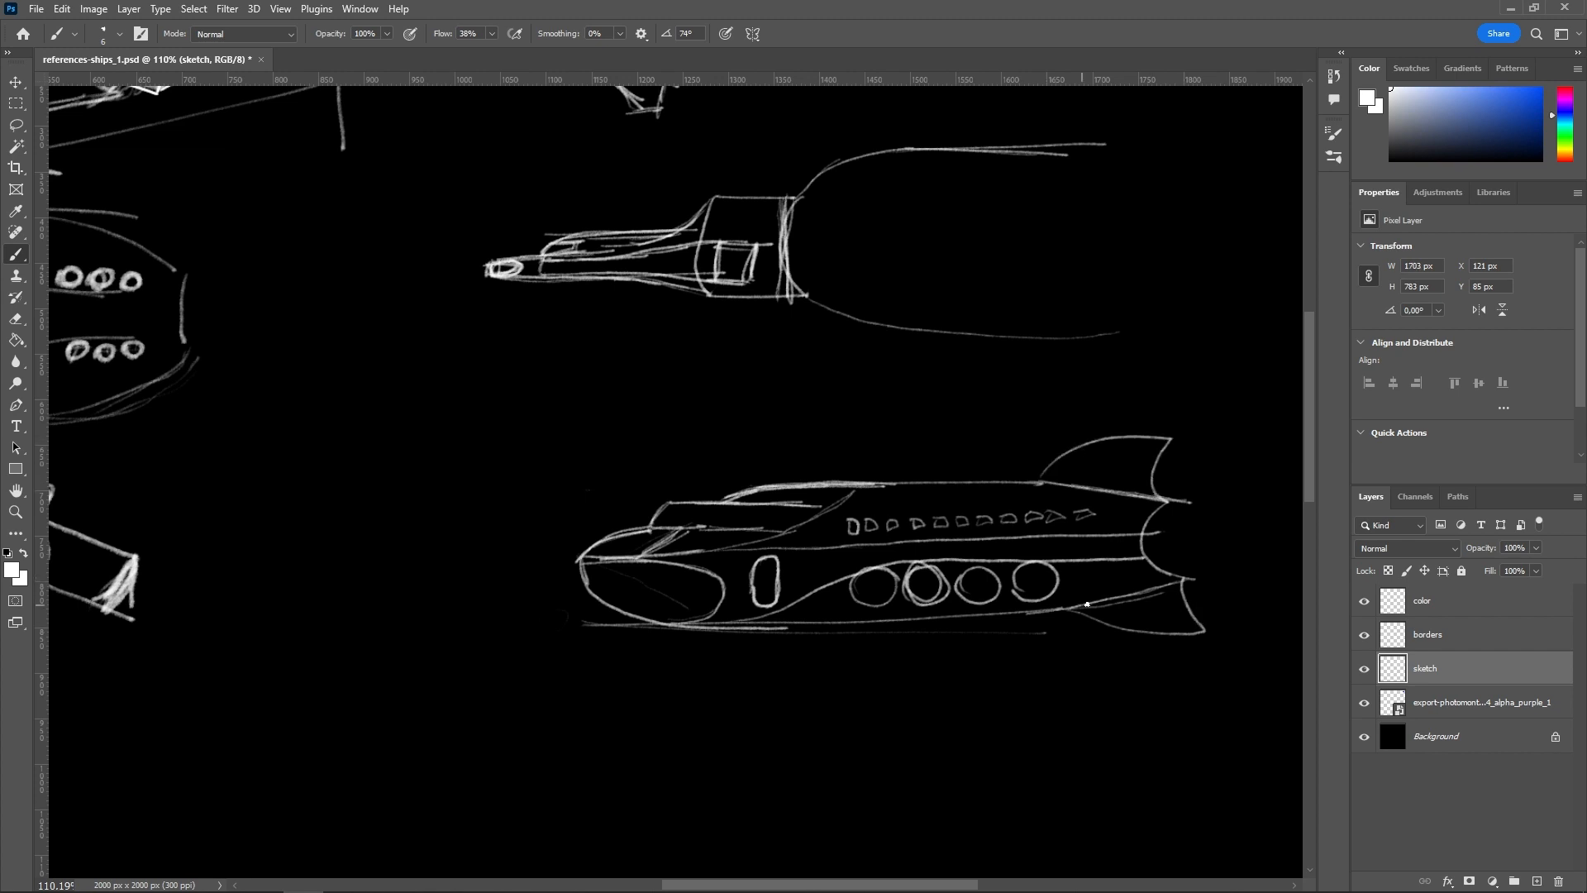
Step: Draw the airliner ship's closing tail edge and reduce the eraser size
{"action": "left_click_drag", "start_coordinate": [1164, 504], "coordinate": [1184, 579]}
{"action": "key", "text": "e"}
{"action": "key", "text": "bracketleft"}
{"action": "key", "text": "bracketleft"}
{"action": "key", "text": "bracketleft"}
{"action": "key", "text": "bracketleft"}
{"action": "key", "text": "bracketleft"}
{"action": "key", "text": "bracketleft"}
{"action": "key", "text": "bracketleft"}
{"action": "key", "text": "b"}
Step: Choose the Forme de fusain 1 brush and extend the two hull stripes to the tail edge
{"action": "left_click", "coordinate": [119, 33]}
{"action": "left_click", "coordinate": [60, 187]}
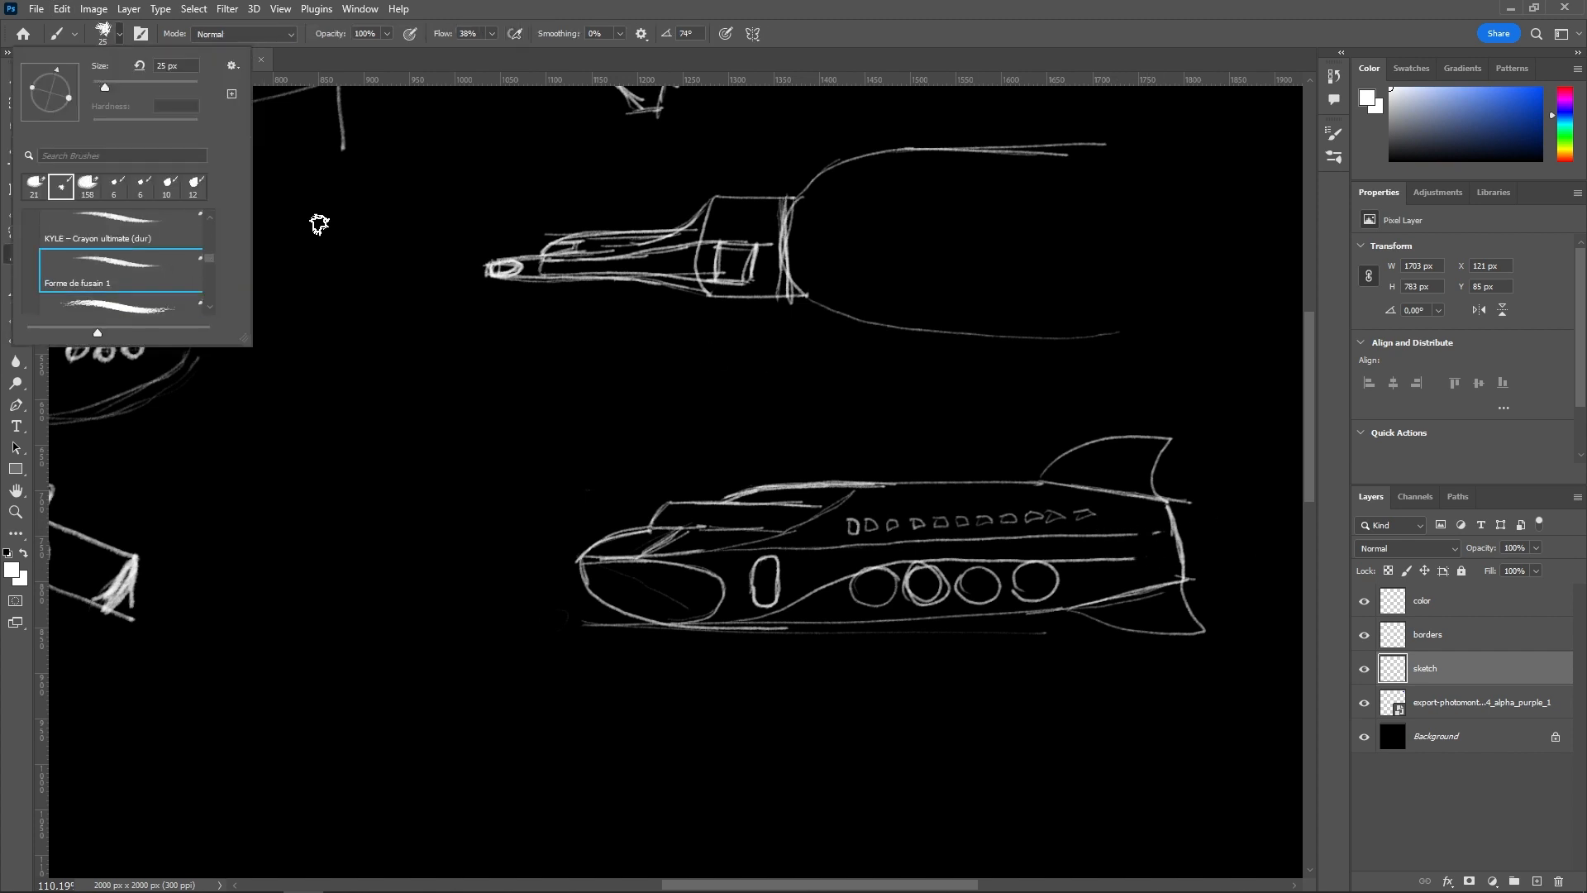
{"action": "left_click", "coordinate": [1134, 558]}
{"action": "left_click_drag", "start_coordinate": [1134, 559], "coordinate": [1188, 558]}
{"action": "left_click_drag", "start_coordinate": [1132, 536], "coordinate": [1190, 537]}
Step: Sketch the airliner ship's round front view beneath its side view and undo the stray strokes
{"action": "key", "text": "z"}
{"action": "left_click_drag", "start_coordinate": [976, 418], "coordinate": [860, 426]}
{"action": "left_click_drag", "start_coordinate": [1114, 621], "coordinate": [1186, 622]}
{"action": "key", "text": "b"}
{"action": "mouse_move", "coordinate": [727, 510]}
{"action": "left_mouse_down"}
{"action": "mouse_move", "coordinate": [693, 501]}
{"action": "mouse_move", "coordinate": [842, 615]}
{"action": "mouse_move", "coordinate": [716, 510]}
{"action": "left_mouse_up"}
{"action": "key", "text": "ctrl+z"}
{"action": "key", "text": "ctrl+z"}
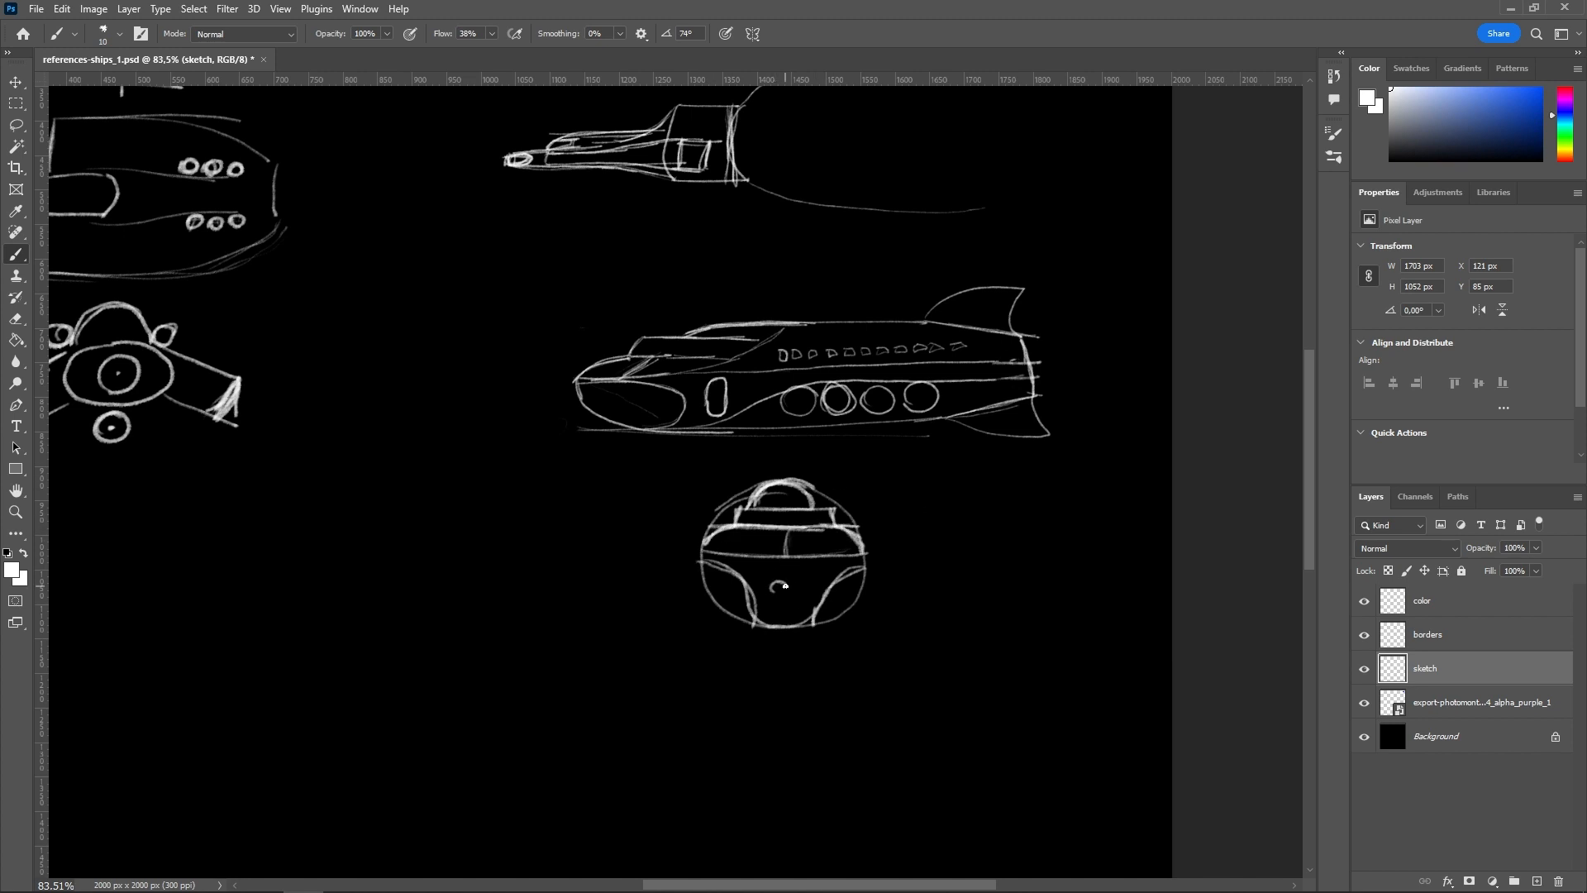
Step: Undo the last front-view strokes, add small circles on the lower hull and hatch both lower side panels
{"action": "key", "text": "ctrl+z"}
{"action": "key", "text": "ctrl+z"}
{"action": "key", "text": "ctrl+z"}
{"action": "left_click_drag", "start_coordinate": [750, 576], "coordinate": [752, 578]}
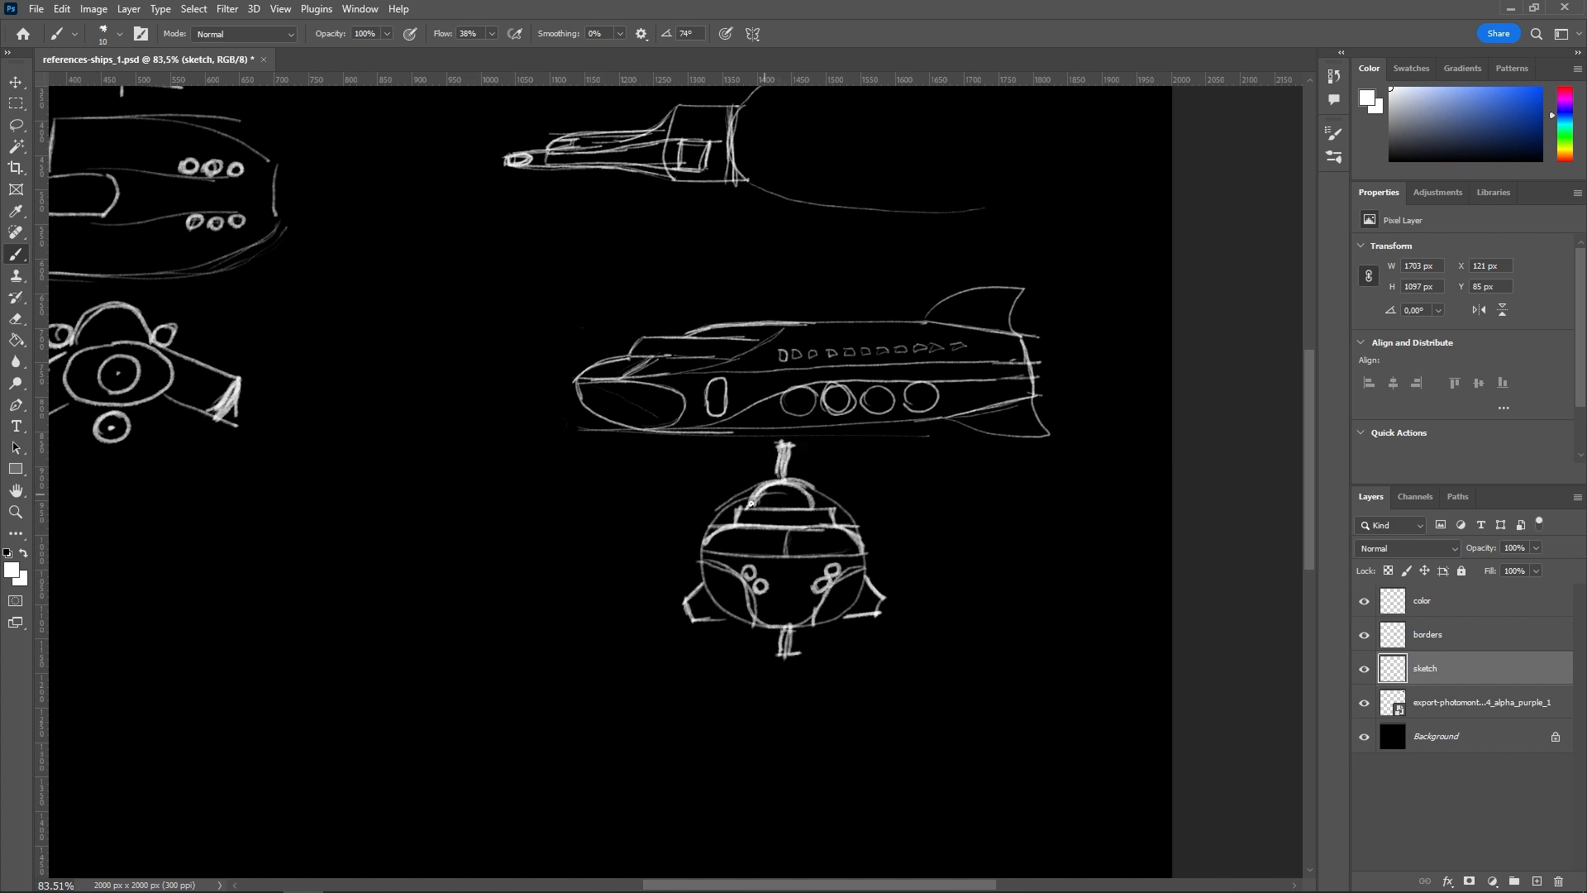
{"action": "left_click_drag", "start_coordinate": [739, 601], "coordinate": [756, 620]}
{"action": "left_click_drag", "start_coordinate": [818, 591], "coordinate": [853, 624]}
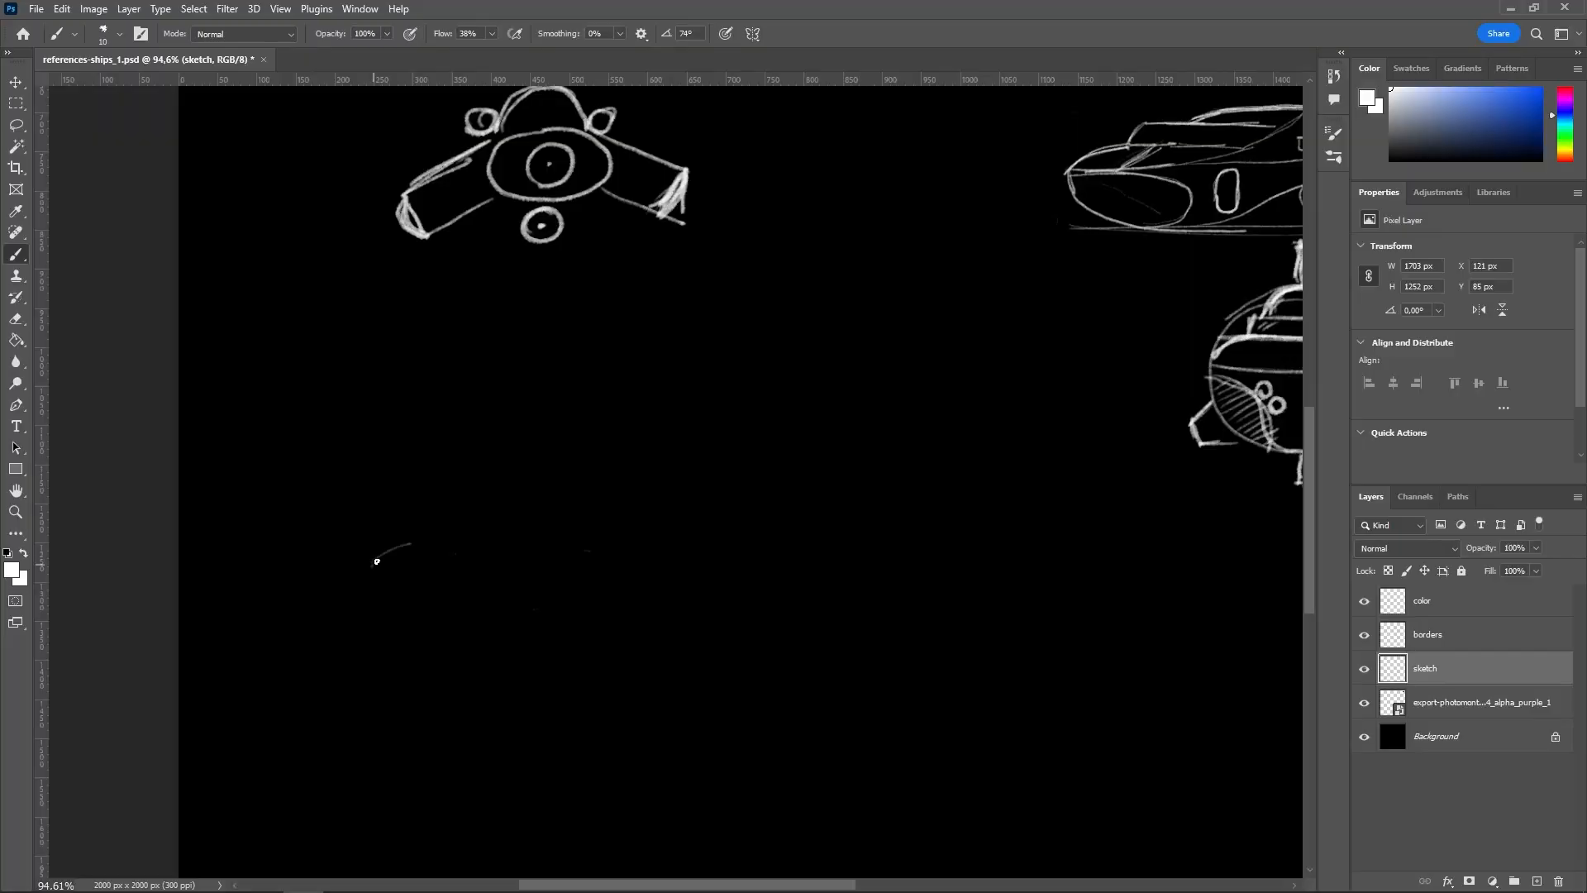
Step: Sketch a small shuttle's side view with a tail fin below the first ship's front view
{"action": "mouse_move", "coordinate": [611, 536]}
{"action": "left_mouse_down"}
{"action": "mouse_move", "coordinate": [375, 566]}
{"action": "mouse_move", "coordinate": [553, 537]}
{"action": "left_mouse_up"}
{"action": "key", "text": "ctrl+z"}
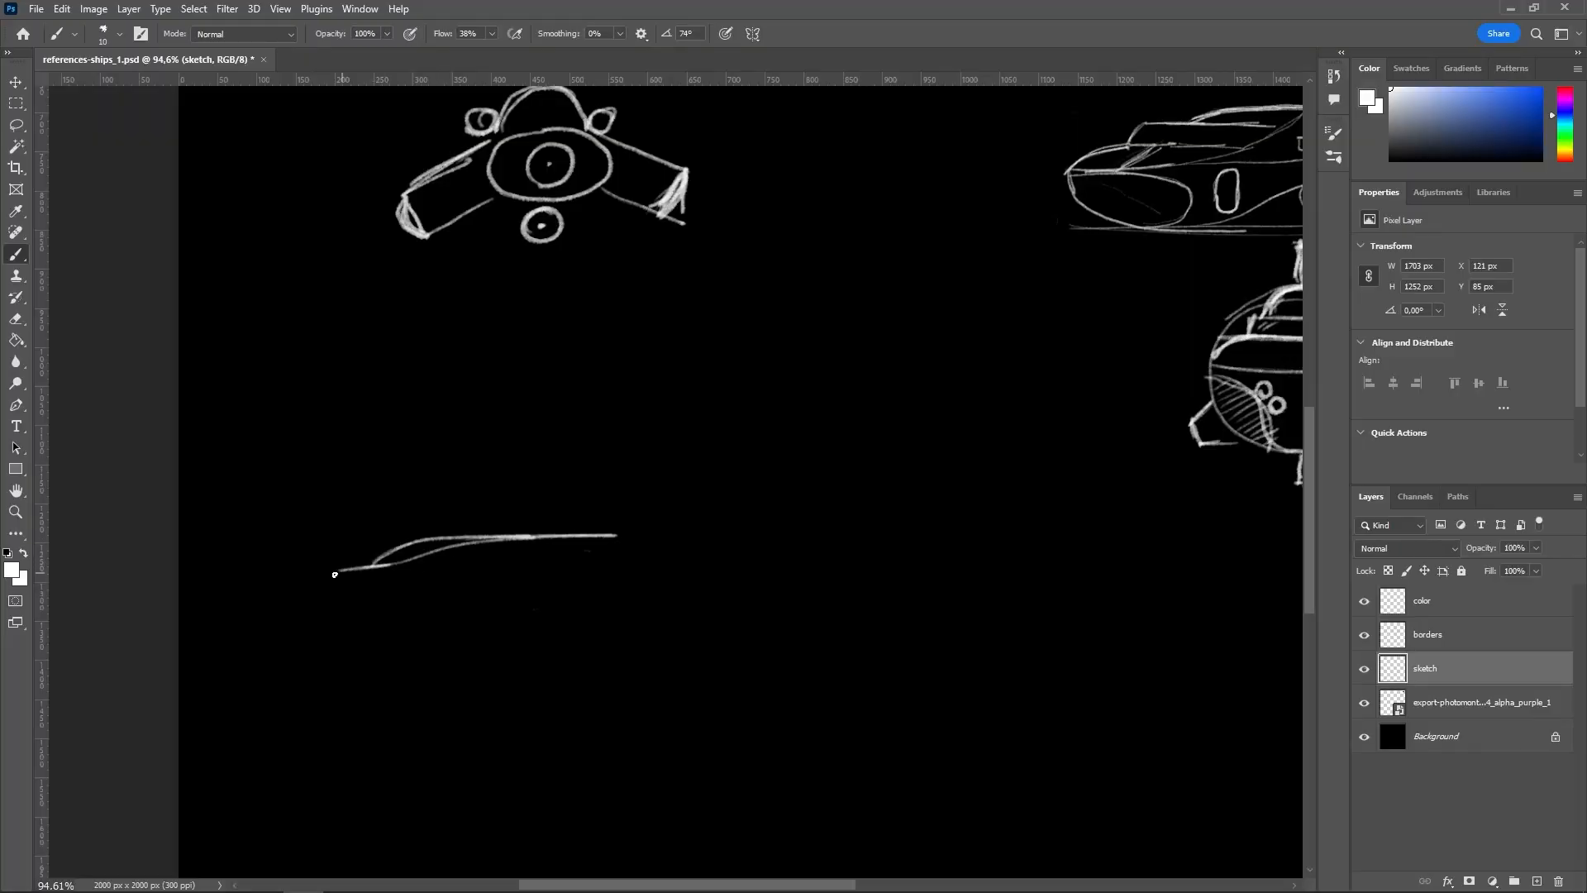
{"action": "left_click_drag", "start_coordinate": [355, 612], "coordinate": [557, 604]}
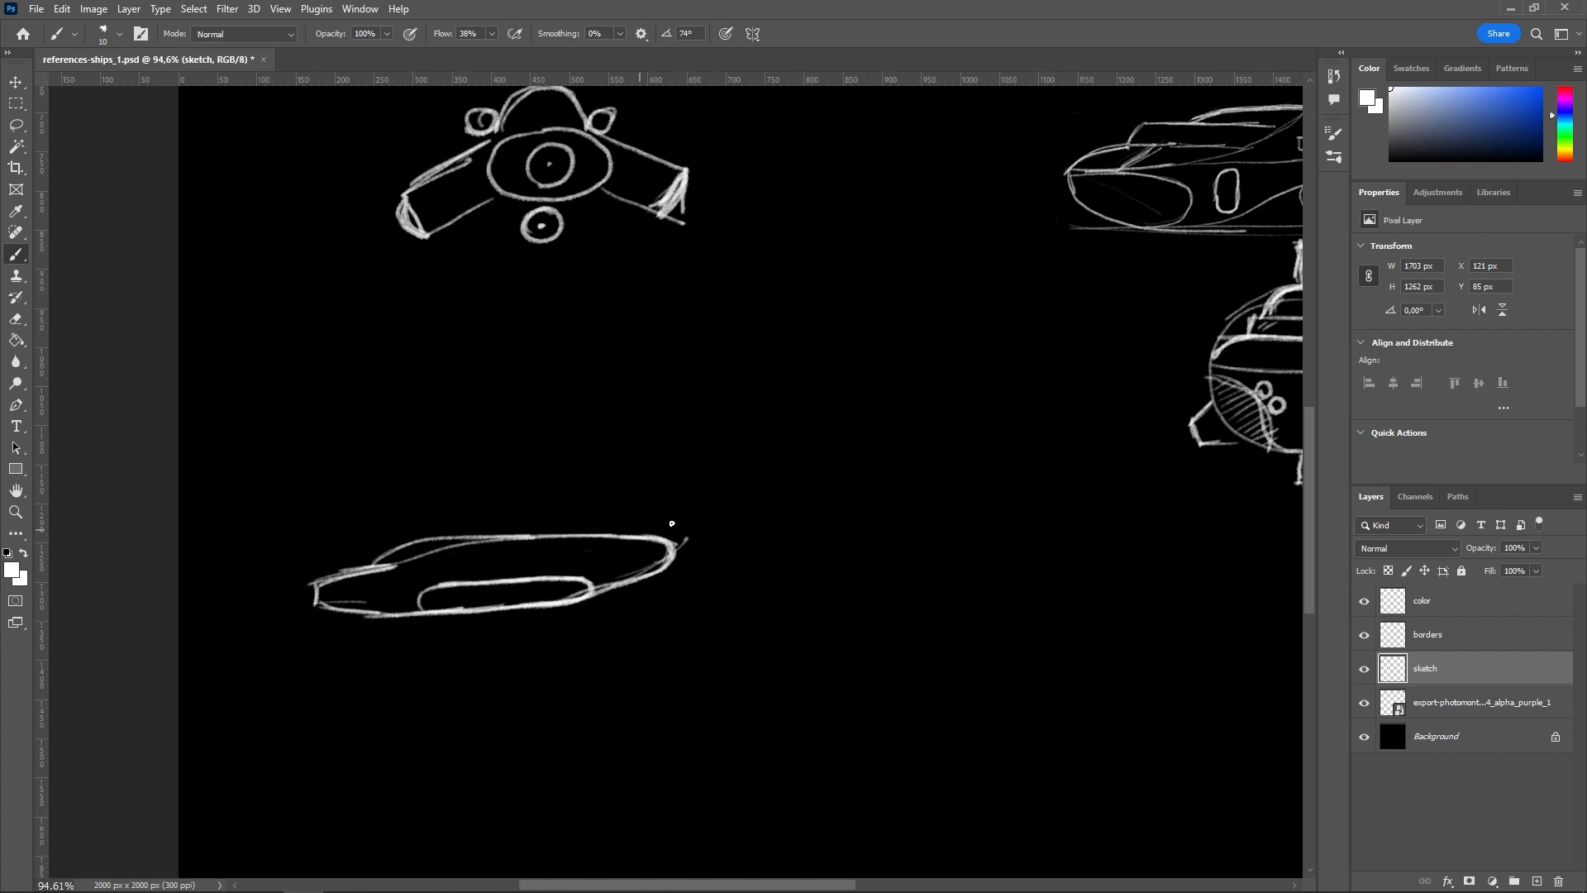
{"action": "mouse_move", "coordinate": [597, 508]}
{"action": "left_mouse_down"}
{"action": "mouse_move", "coordinate": [647, 535]}
{"action": "mouse_move", "coordinate": [616, 499]}
{"action": "left_mouse_up"}
Step: Erase the curved tail fin lines on the airliner ship's side view
{"action": "key", "text": "z"}
{"action": "left_click", "coordinate": [835, 469], "text": "alt"}
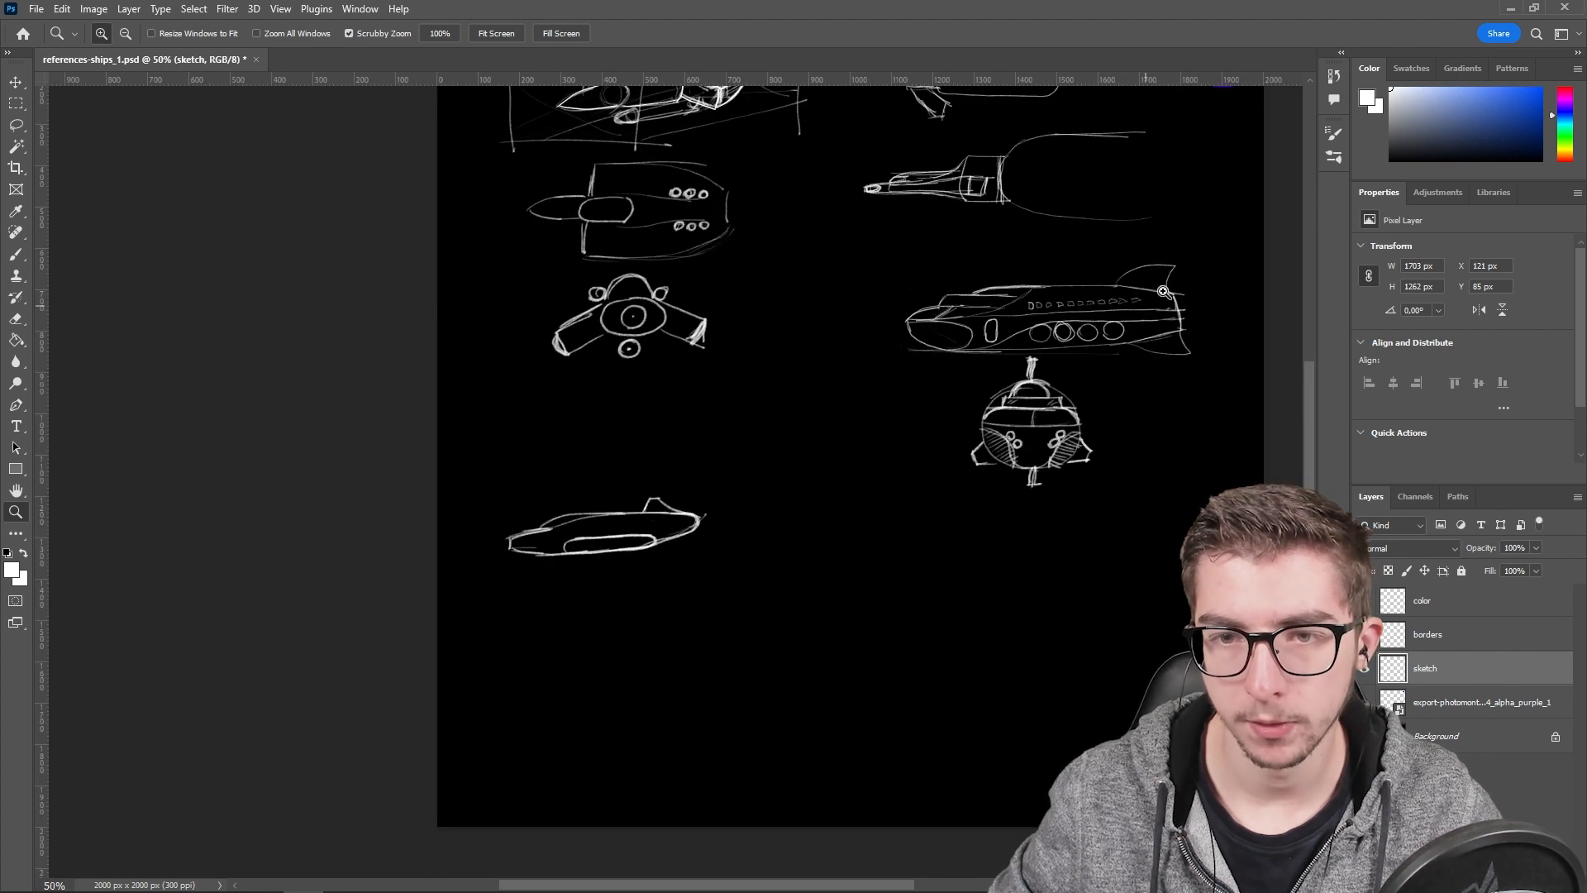
{"action": "left_click_drag", "start_coordinate": [1211, 244], "coordinate": [1345, 229]}
{"action": "key", "text": "e"}
{"action": "left_click_drag", "start_coordinate": [918, 347], "coordinate": [1020, 405]}
Step: Add three oval side windows and a nose window to the small shuttle
{"action": "key", "text": "z"}
{"action": "mouse_move", "coordinate": [939, 553]}
{"action": "left_mouse_down"}
{"action": "mouse_move", "coordinate": [825, 592]}
{"action": "mouse_move", "coordinate": [1063, 541]}
{"action": "left_mouse_up"}
{"action": "mouse_move", "coordinate": [947, 523]}
{"action": "left_mouse_down"}
{"action": "mouse_move", "coordinate": [1038, 433]}
{"action": "mouse_move", "coordinate": [941, 407]}
{"action": "left_mouse_up"}
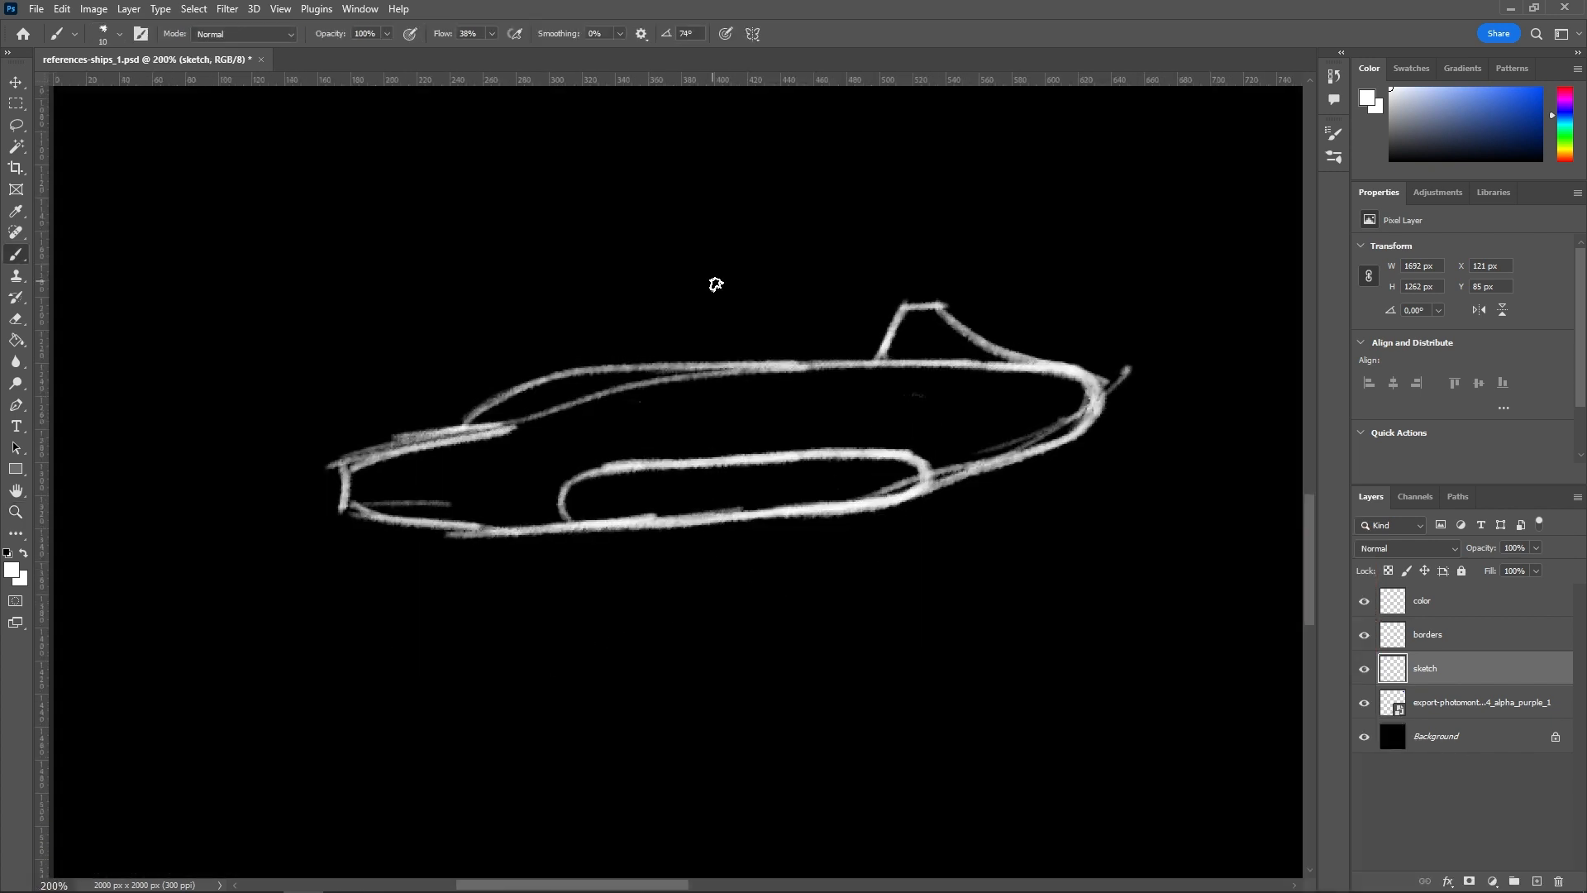
{"action": "scroll", "coordinate": [848, 432], "scroll_direction": "down", "scroll_amount": 5, "text": "alt"}
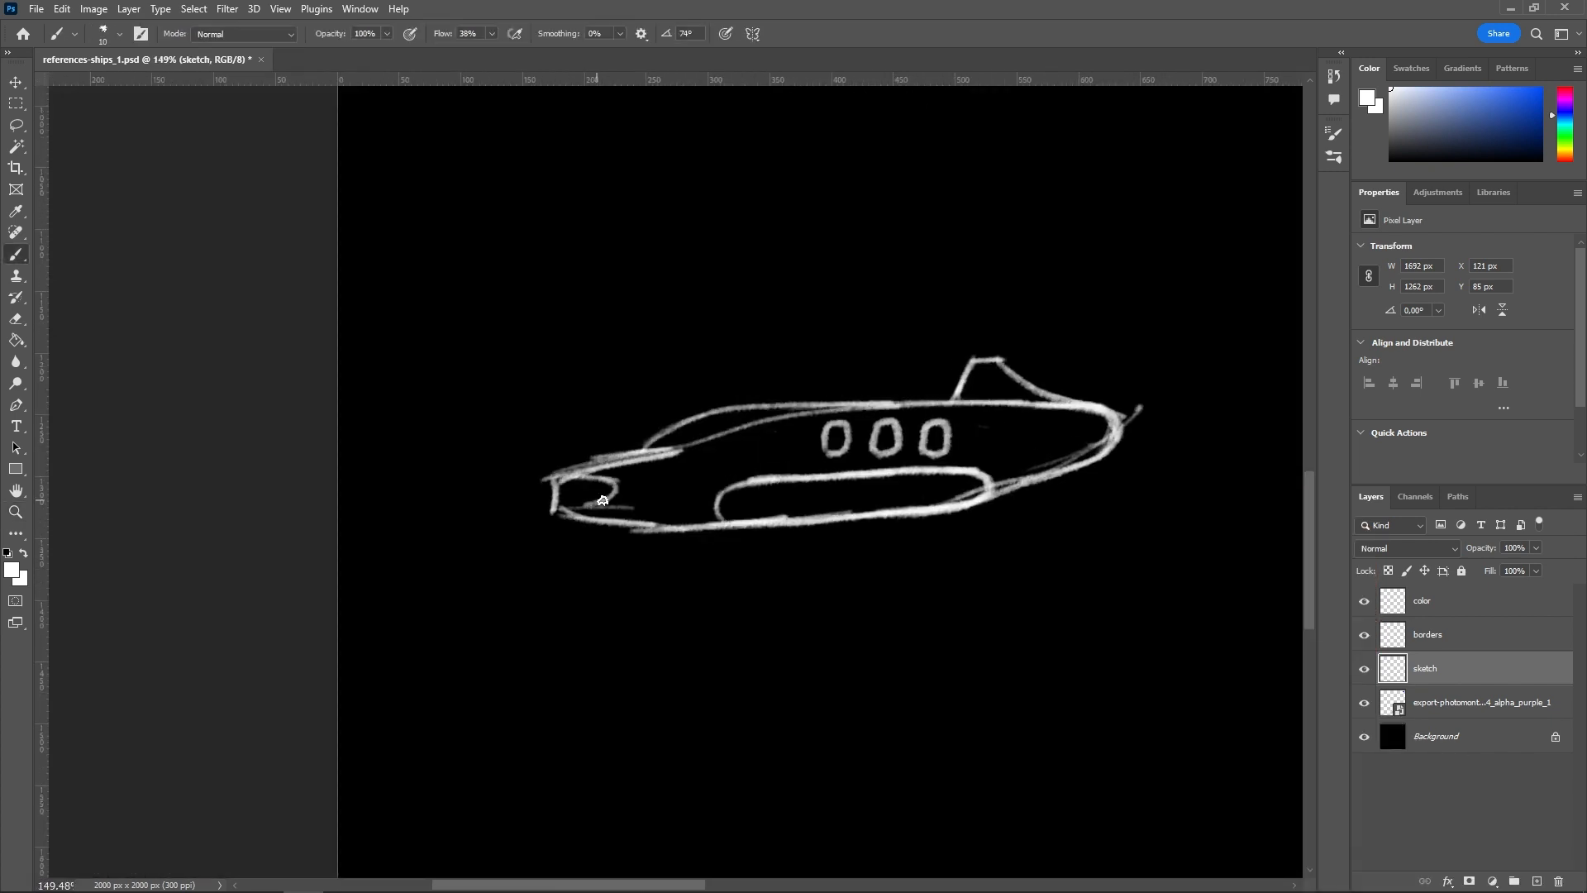
{"action": "scroll", "coordinate": [673, 464], "scroll_direction": "up", "scroll_amount": 5, "text": "alt"}
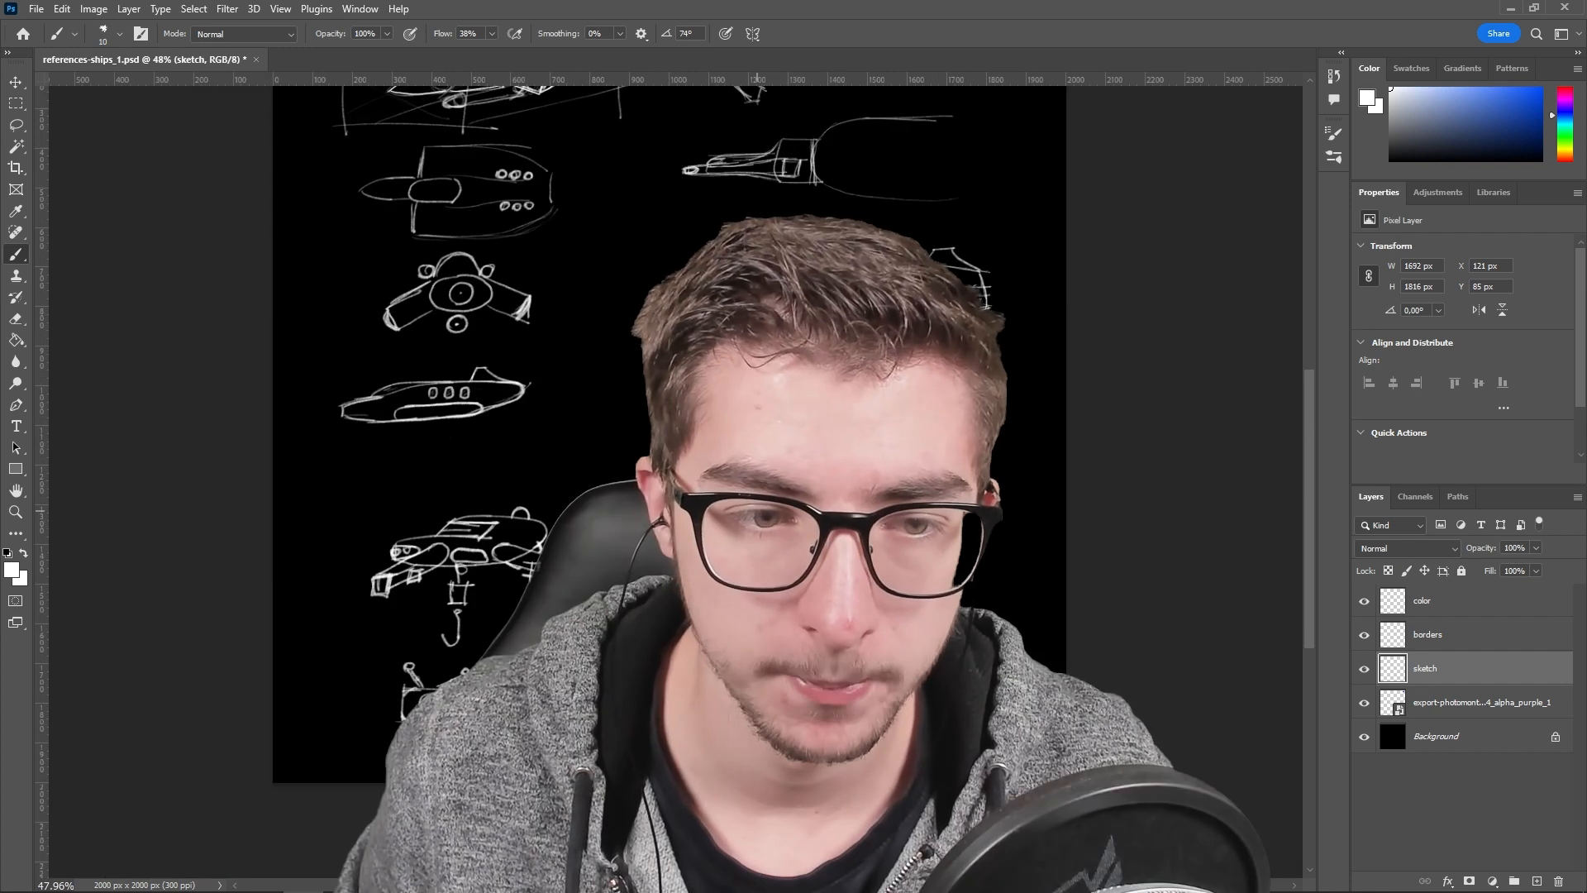
Step: Erase the row of small windows and the round portholes from the airliner ship's hull
{"action": "key", "text": "alt+Tab"}
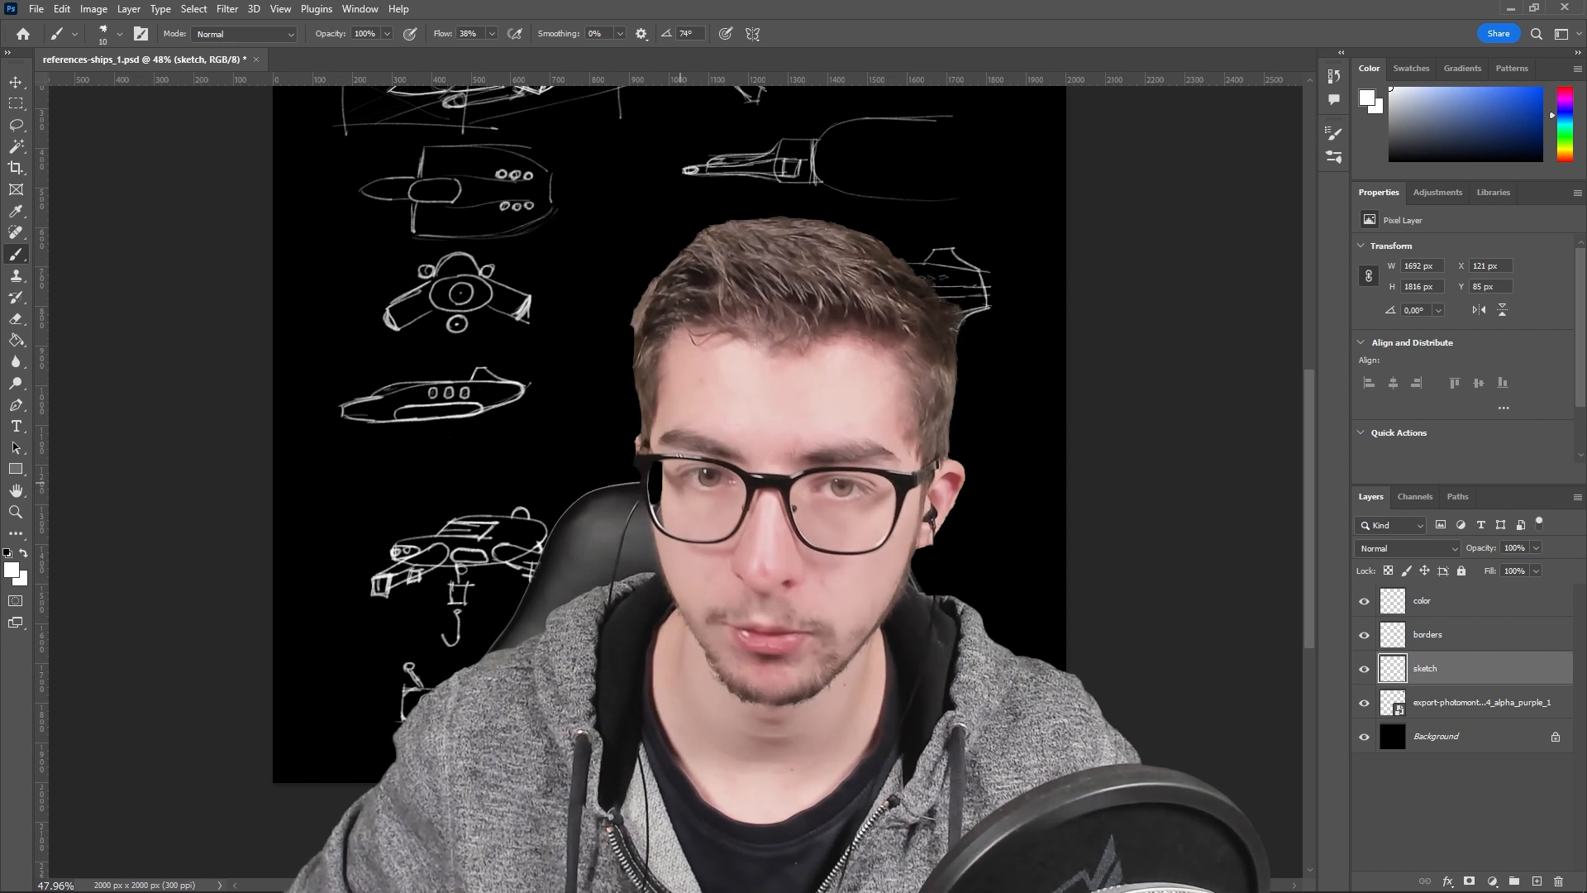
{"action": "mouse_move", "coordinate": [893, 702]}
{"action": "left_mouse_down", "text": "ctrl"}
{"action": "mouse_move", "coordinate": [989, 726]}
{"action": "mouse_move", "coordinate": [1157, 727]}
{"action": "left_mouse_up", "text": "ctrl"}
{"action": "key", "text": "e"}
{"action": "left_click_drag", "start_coordinate": [511, 649], "coordinate": [515, 633]}
{"action": "left_click_drag", "start_coordinate": [619, 445], "coordinate": [550, 442]}
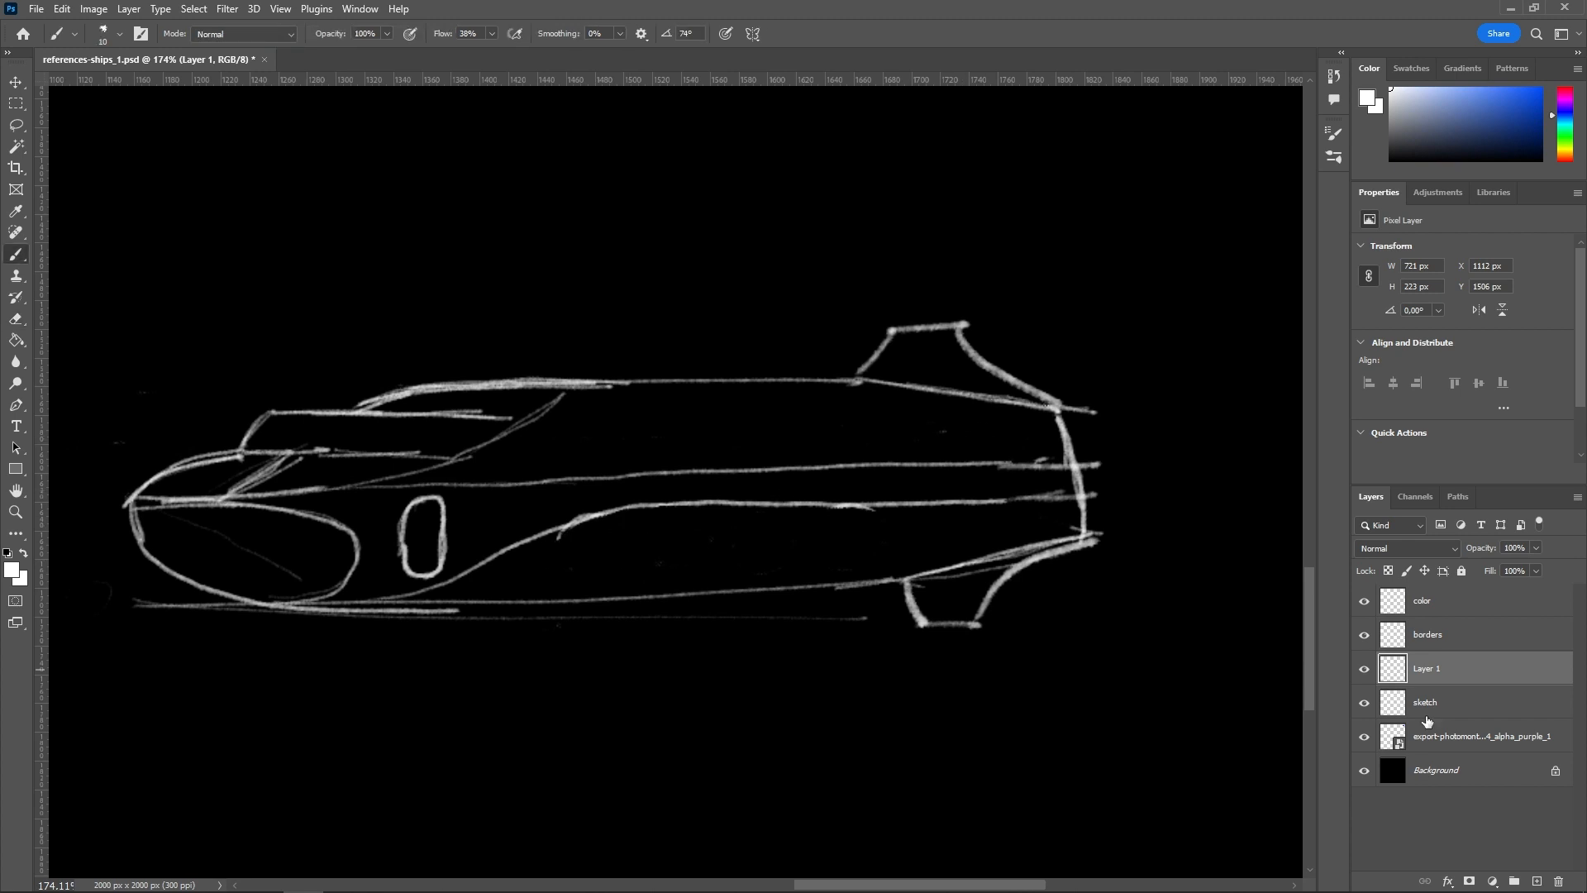
Step: Select the sketch layer and sketch a short wing line on the airliner ship's lower rear hull
{"action": "left_click_drag", "start_coordinate": [1006, 552], "coordinate": [661, 552], "text": "ctrl"}
{"action": "left_click", "coordinate": [1367, 671]}
{"action": "left_click", "coordinate": [1440, 703]}
{"action": "left_click_drag", "start_coordinate": [1001, 535], "coordinate": [1240, 537], "text": "ctrl"}
{"action": "left_click_drag", "start_coordinate": [787, 559], "coordinate": [931, 514], "text": "ctrl"}
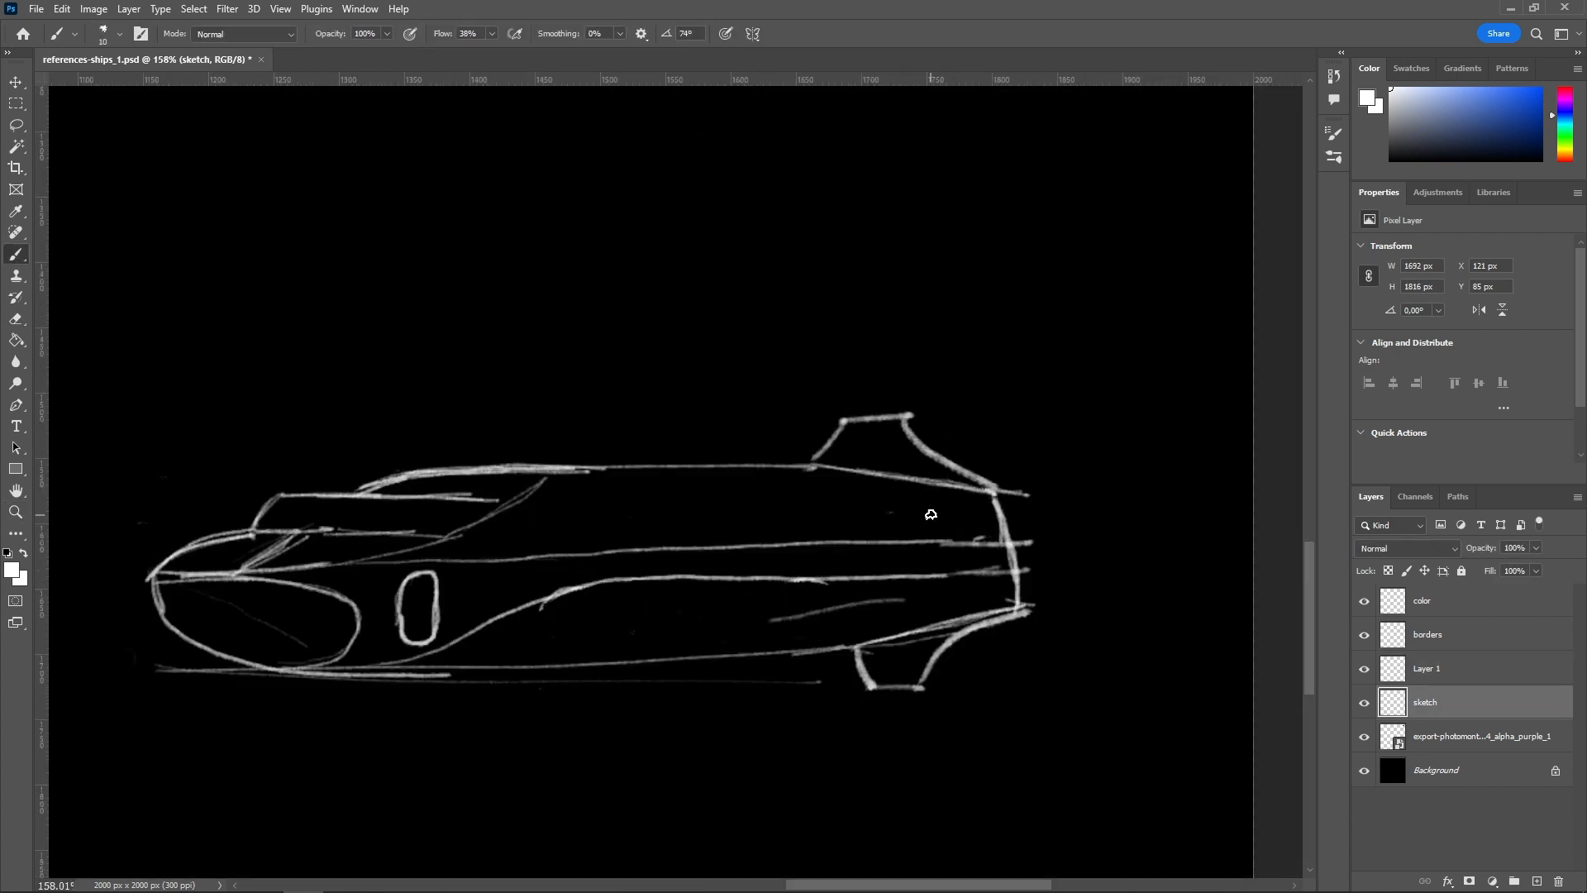
{"action": "left_click_drag", "start_coordinate": [1061, 485], "coordinate": [1000, 489], "text": "ctrl"}
{"action": "left_click_drag", "start_coordinate": [887, 551], "coordinate": [805, 554], "text": "ctrl"}
{"action": "left_click_drag", "start_coordinate": [926, 467], "coordinate": [980, 496], "text": "ctrl"}
Step: Switch to Blender and orbit the 3D view to look at the scene from a higher angle
{"action": "key", "text": "alt+Tab"}
{"action": "key", "text": "alt+Tab"}
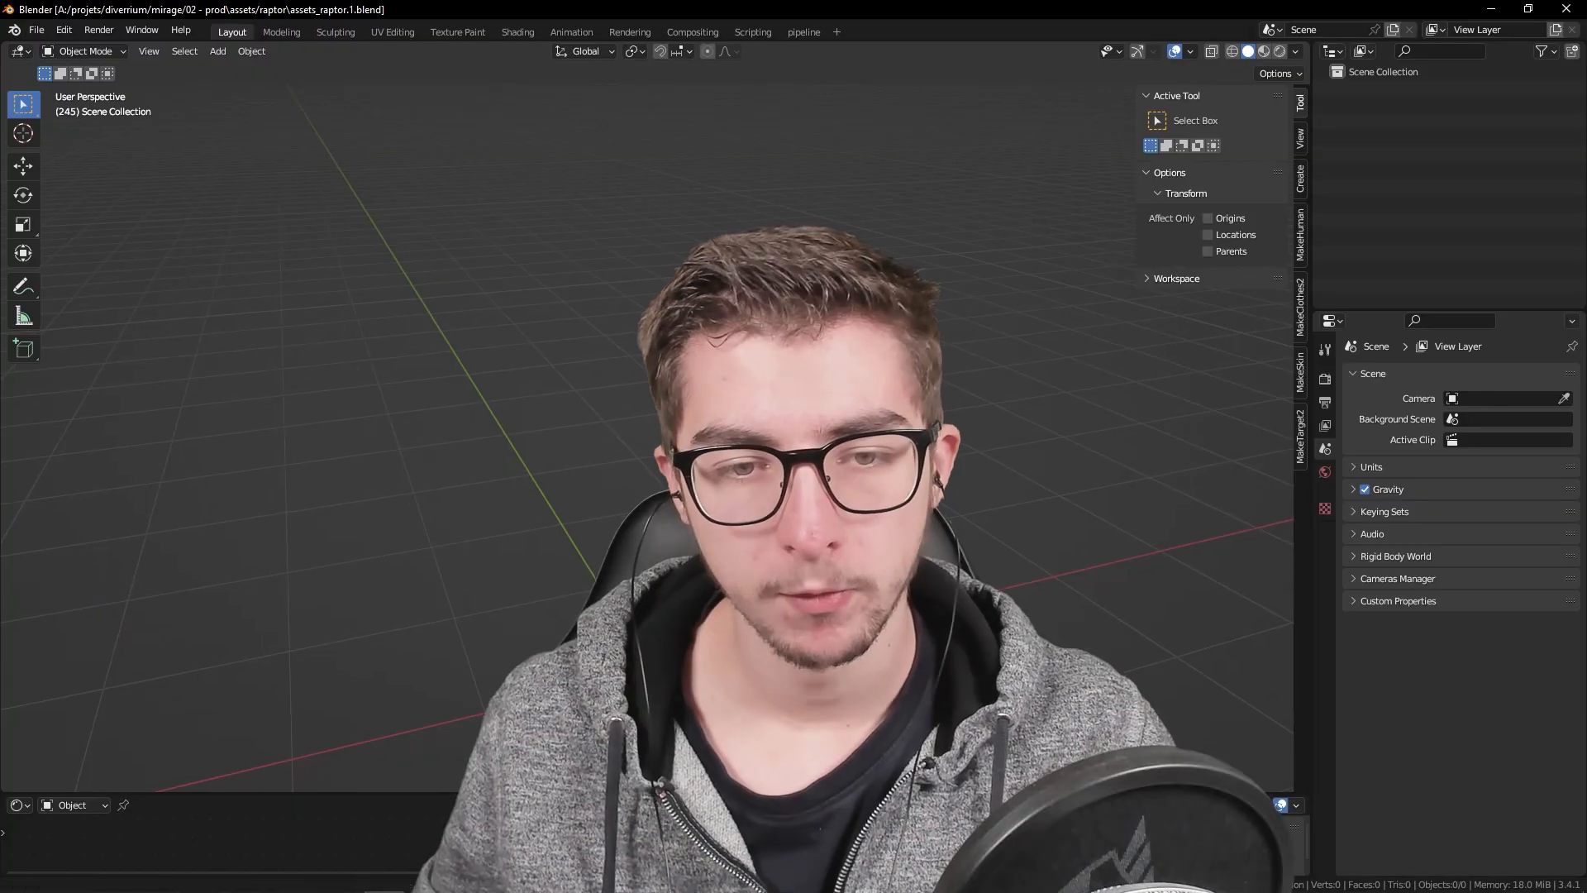
{"action": "middle_click_drag", "start_coordinate": [711, 347], "coordinate": [546, 479]}
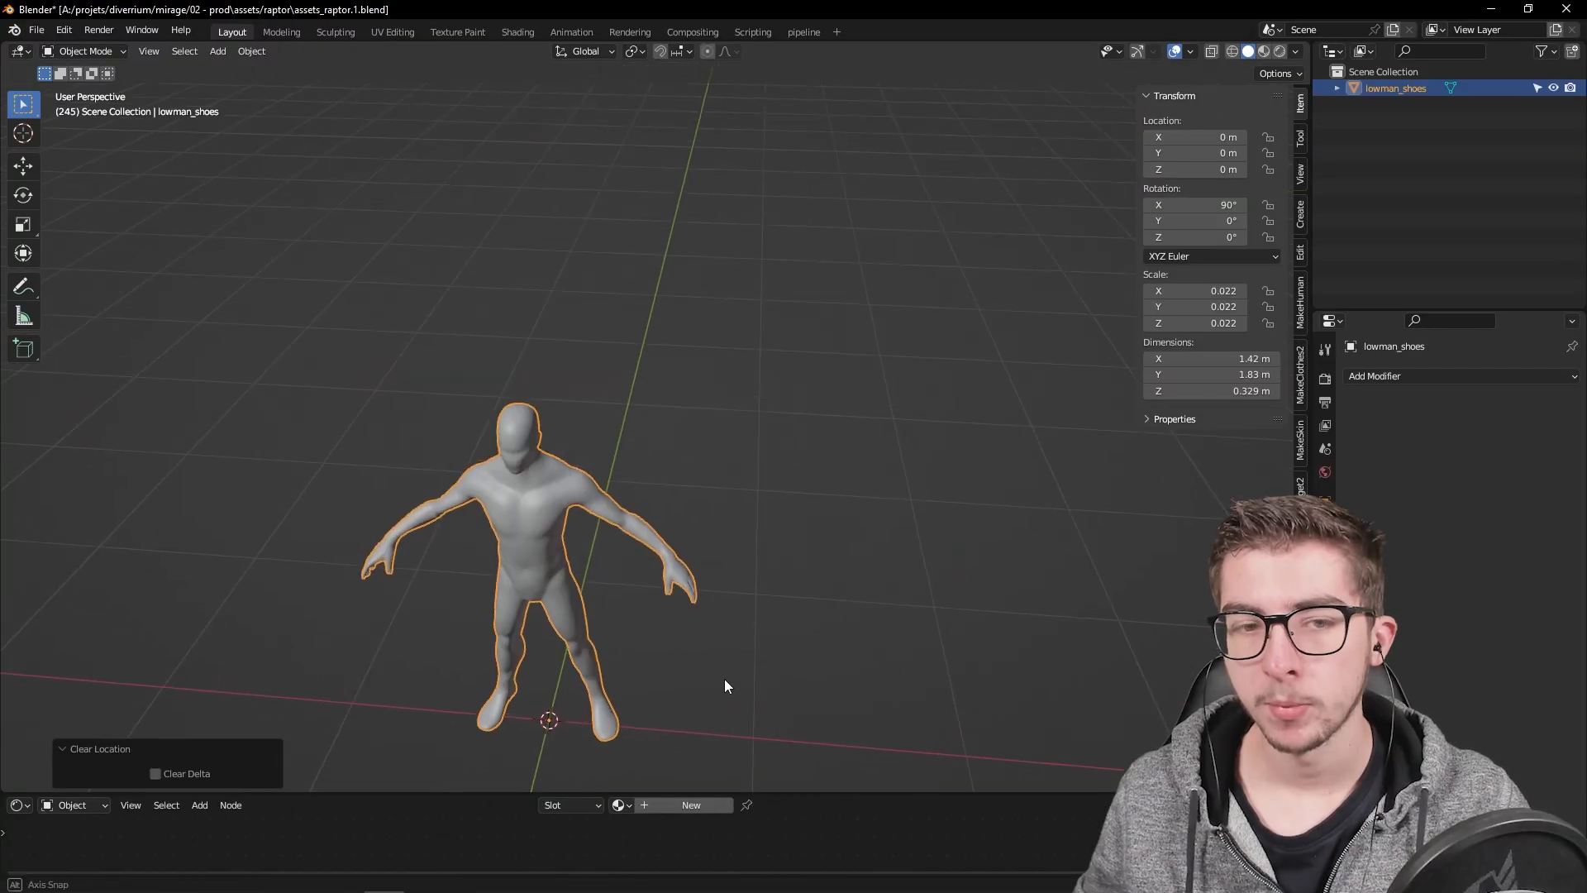
Step: Move the human reference figure along the X axis to about 4.61 m from the origin
{"action": "middle_click_drag", "start_coordinate": [724, 678], "coordinate": [675, 520]}
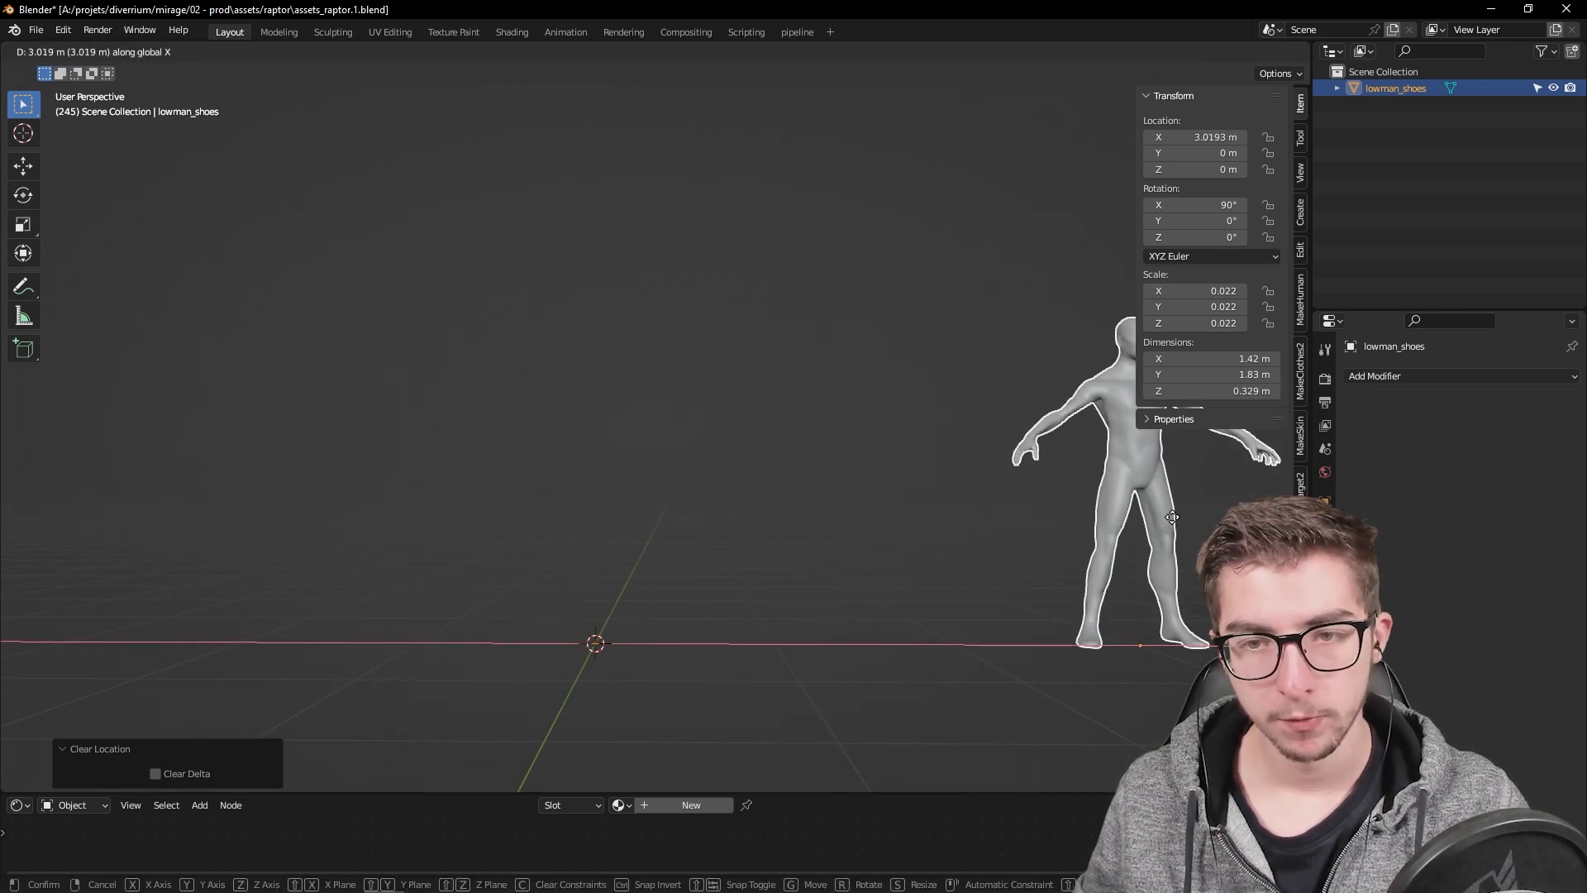
{"action": "left_click", "coordinate": [1094, 477]}
{"action": "scroll", "coordinate": [1094, 477], "scroll_direction": "down", "scroll_amount": 3}
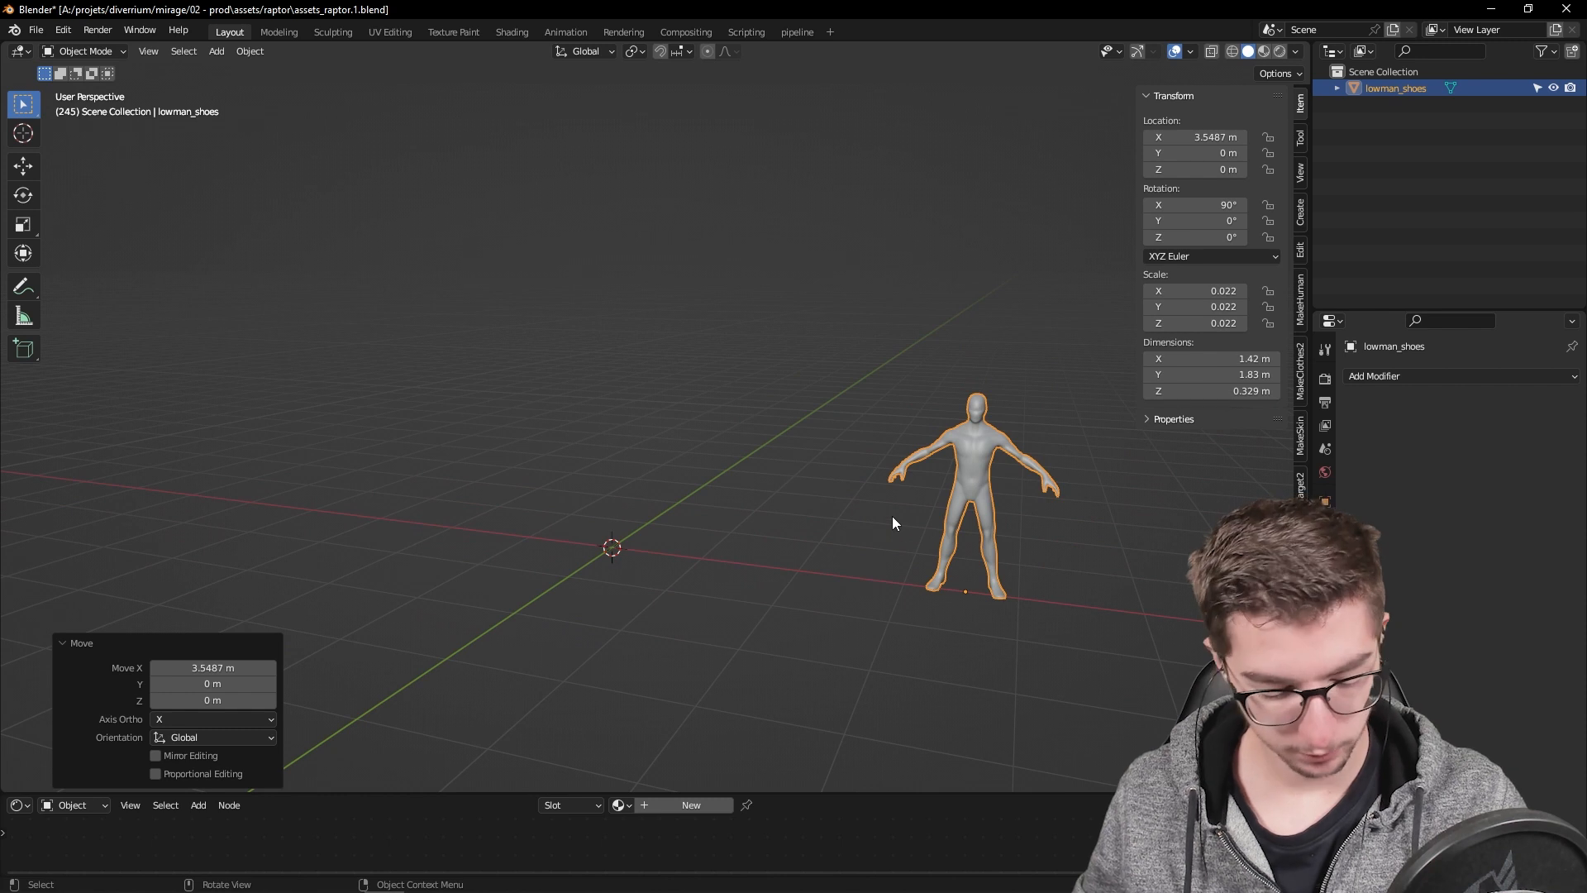
{"action": "key", "text": "g"}
{"action": "key", "text": "x"}
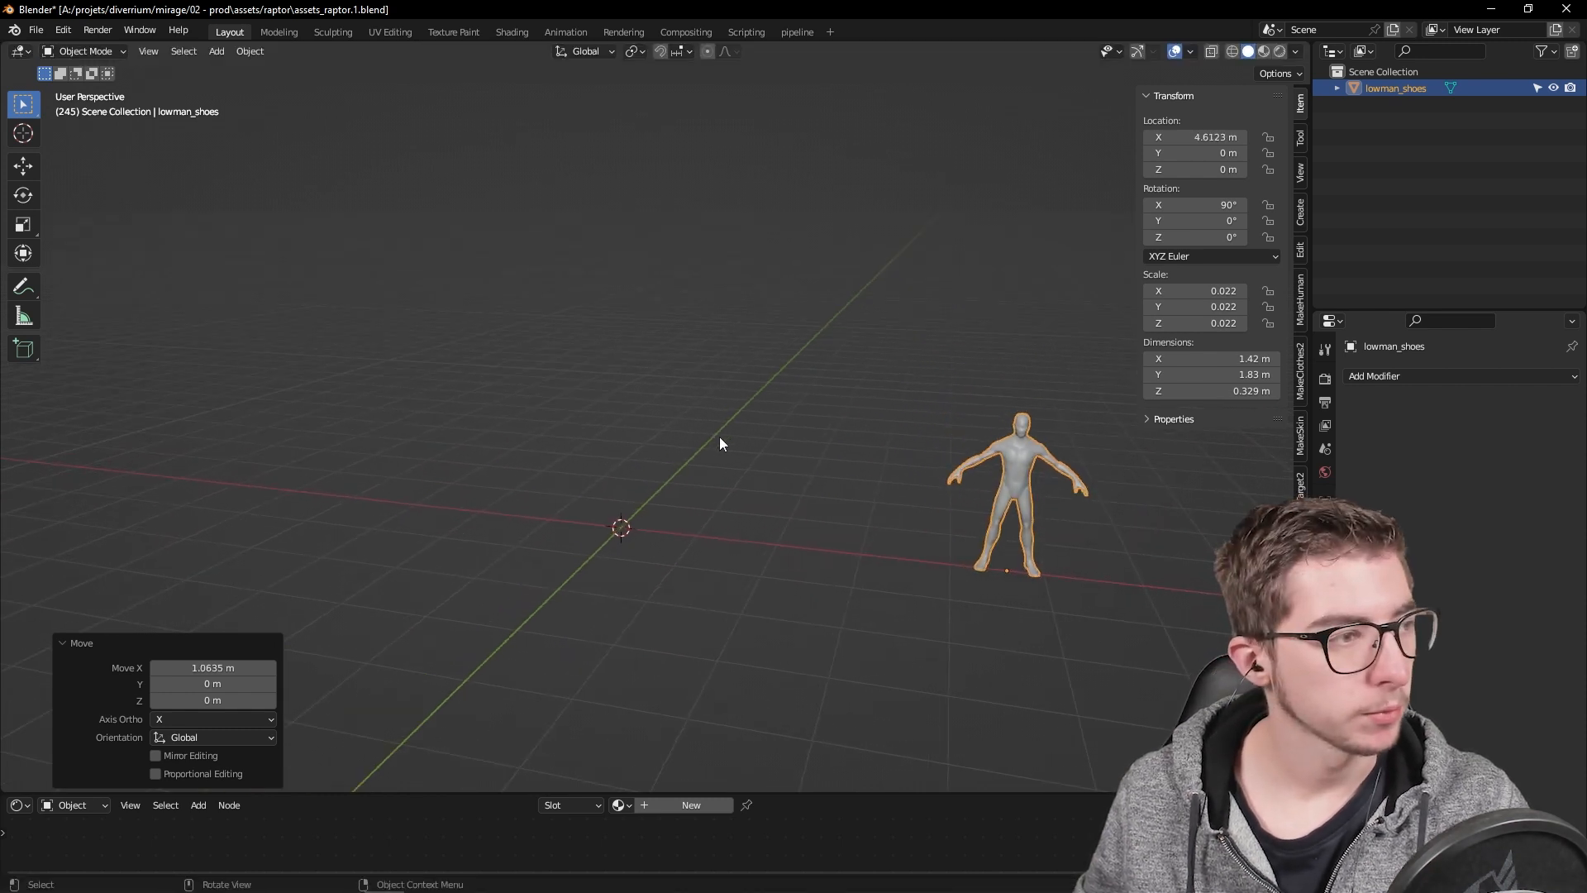
Step: Add an eight-sided cylinder at the origin and rotate its mesh 90° around the X axis
{"action": "key", "text": "shift+a"}
{"action": "left_click", "coordinate": [785, 522]}
{"action": "key", "text": "Return"}
{"action": "key", "text": "Tab"}
{"action": "type", "text": "rx"}
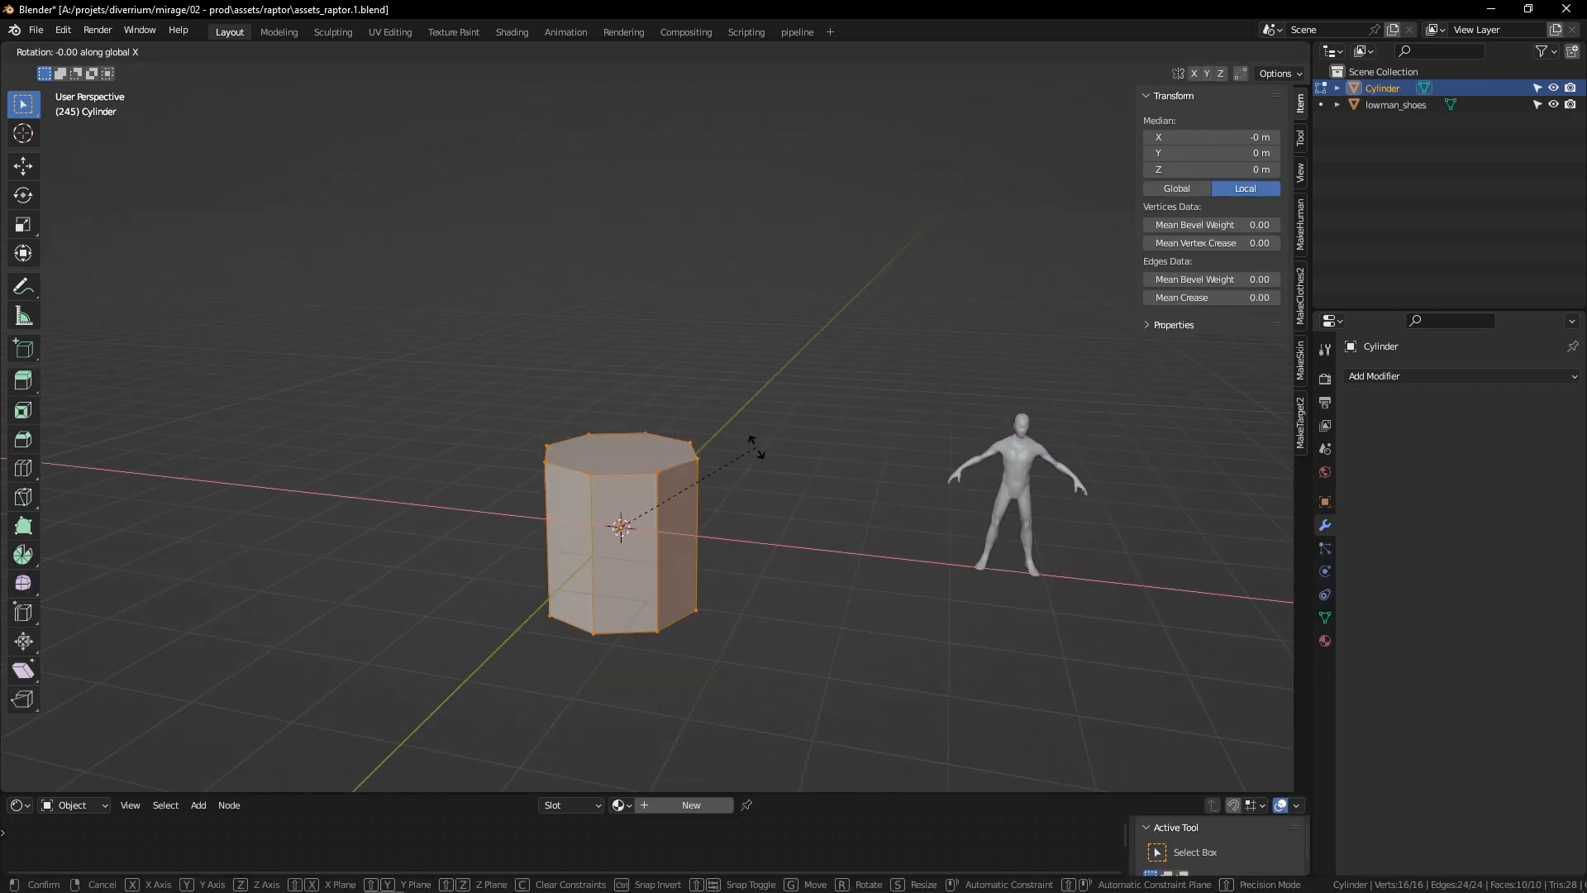
{"action": "type", "text": "90"}
Step: Extrude and taper both ends of the cylinder along the Y axis to shape a fuselage
{"action": "middle_click_drag", "start_coordinate": [755, 446], "coordinate": [617, 478]}
{"action": "key", "text": "e"}
{"action": "key", "text": "s"}
{"action": "middle_click_drag", "start_coordinate": [865, 478], "coordinate": [766, 485]}
{"action": "left_click", "coordinate": [735, 483]}
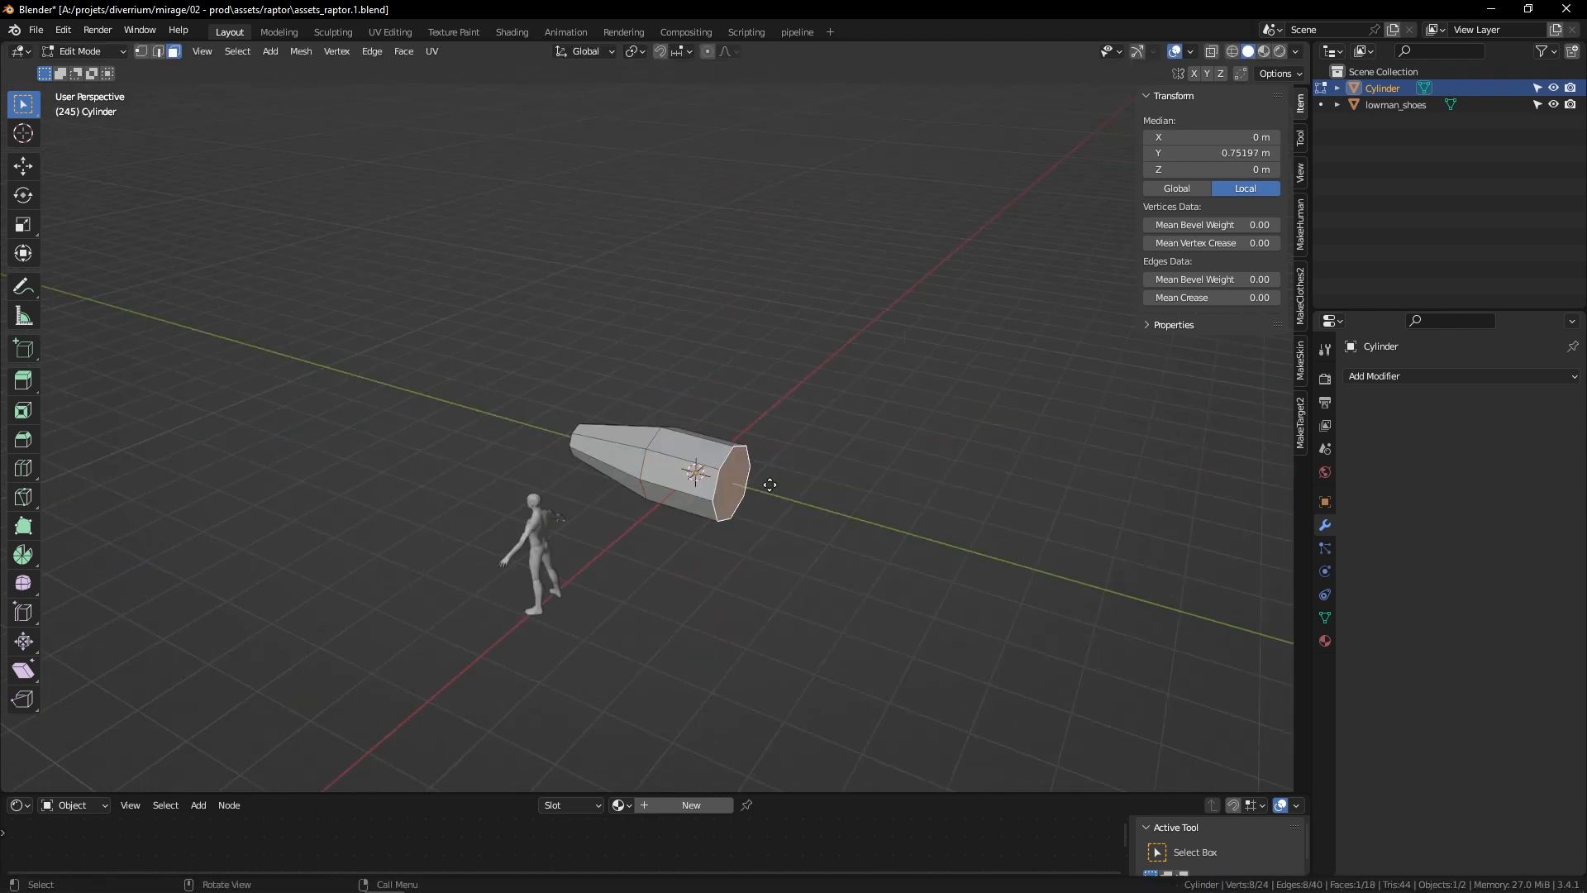
{"action": "key", "text": "e"}
{"action": "key", "text": "Tab"}
Step: Add a cube around the fuselage and reshape its mesh to about 0.72 m high and 5.86 m long
{"action": "key", "text": "shift+a"}
{"action": "key", "text": "Tab"}
{"action": "key", "text": "s"}
{"action": "key", "text": "z"}
{"action": "key", "text": "s"}
{"action": "key", "text": "x"}
{"action": "mouse_move", "coordinate": [879, 529]}
{"action": "middle_mouse_down"}
{"action": "mouse_move", "coordinate": [817, 540]}
{"action": "mouse_move", "coordinate": [850, 524]}
{"action": "middle_mouse_up"}
{"action": "scroll", "coordinate": [818, 540], "scroll_direction": "down", "scroll_amount": 4}
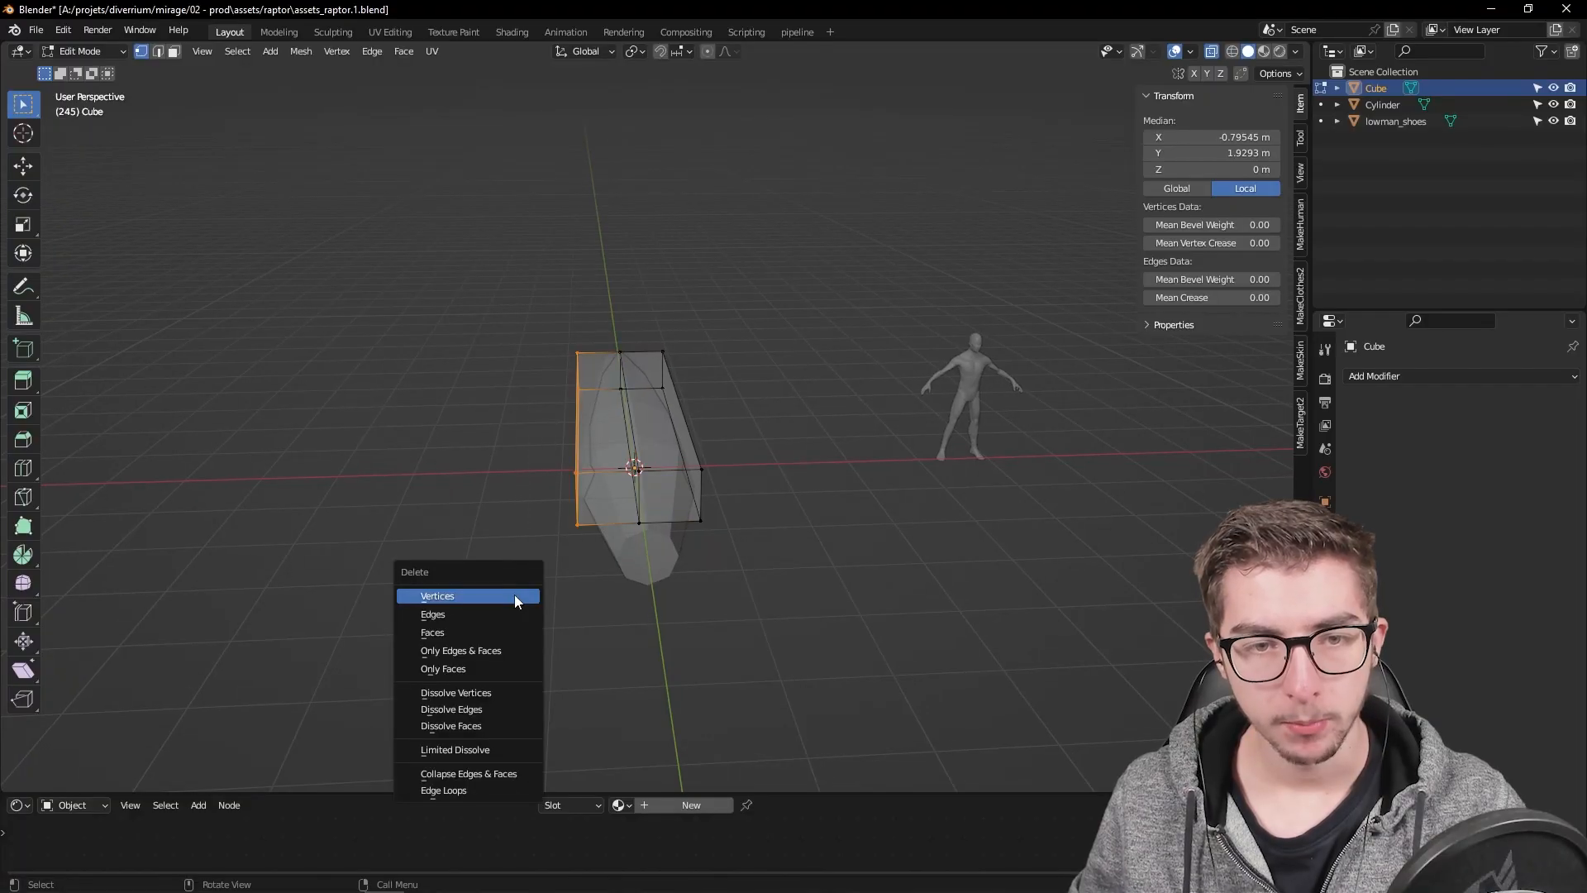
Step: Delete the vertices of the cube's negative X half and add a Mirror modifier on the X axis
{"action": "left_click", "coordinate": [515, 596]}
{"action": "key", "text": "Tab"}
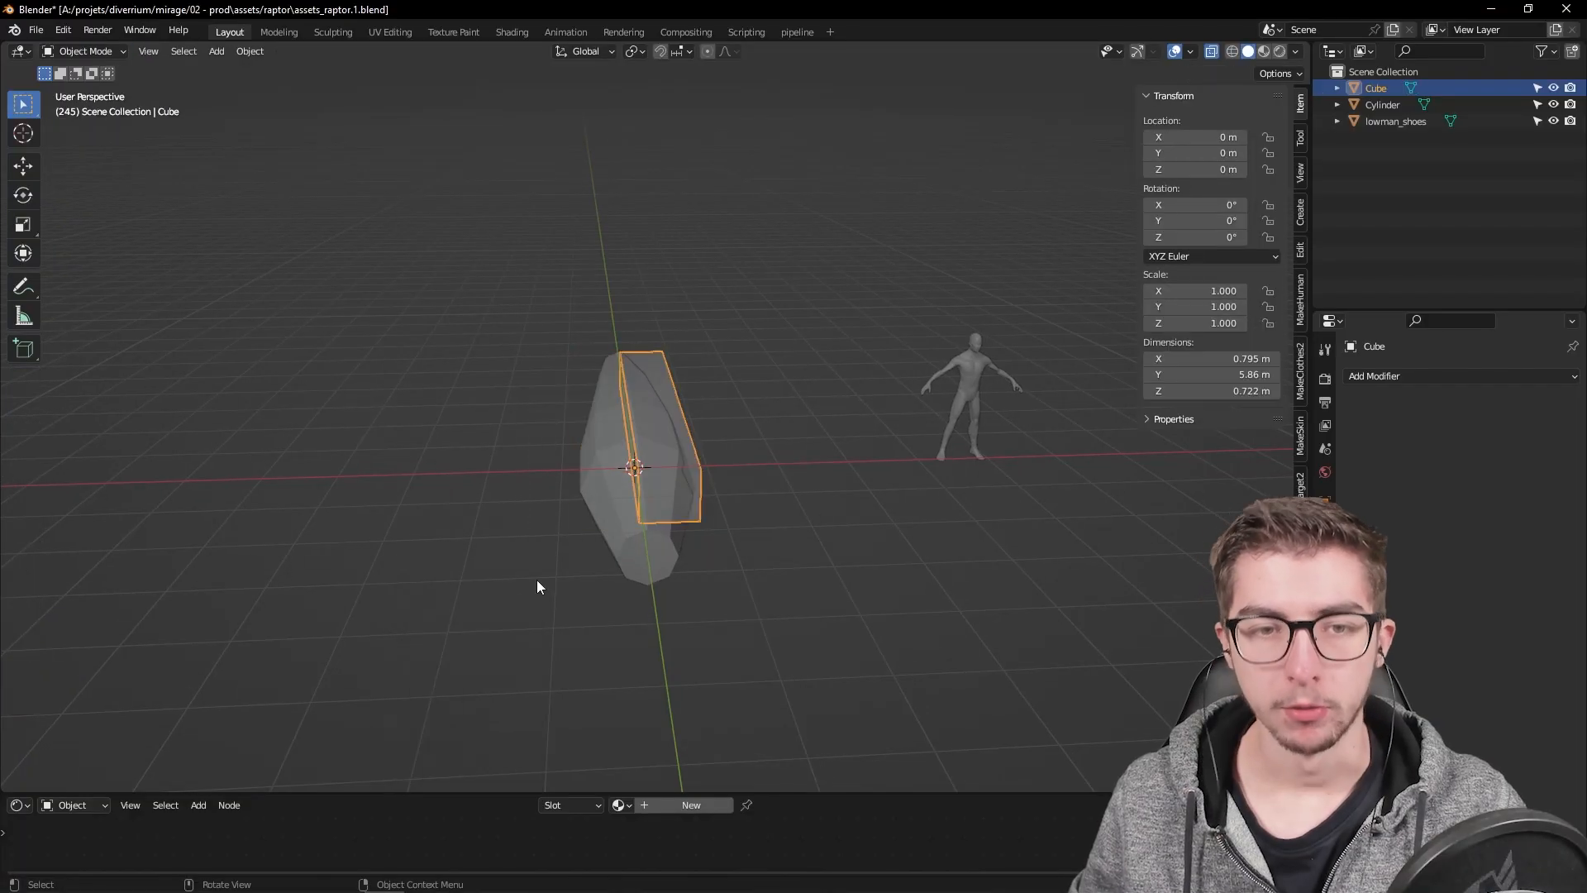
{"action": "left_click", "coordinate": [1360, 382]}
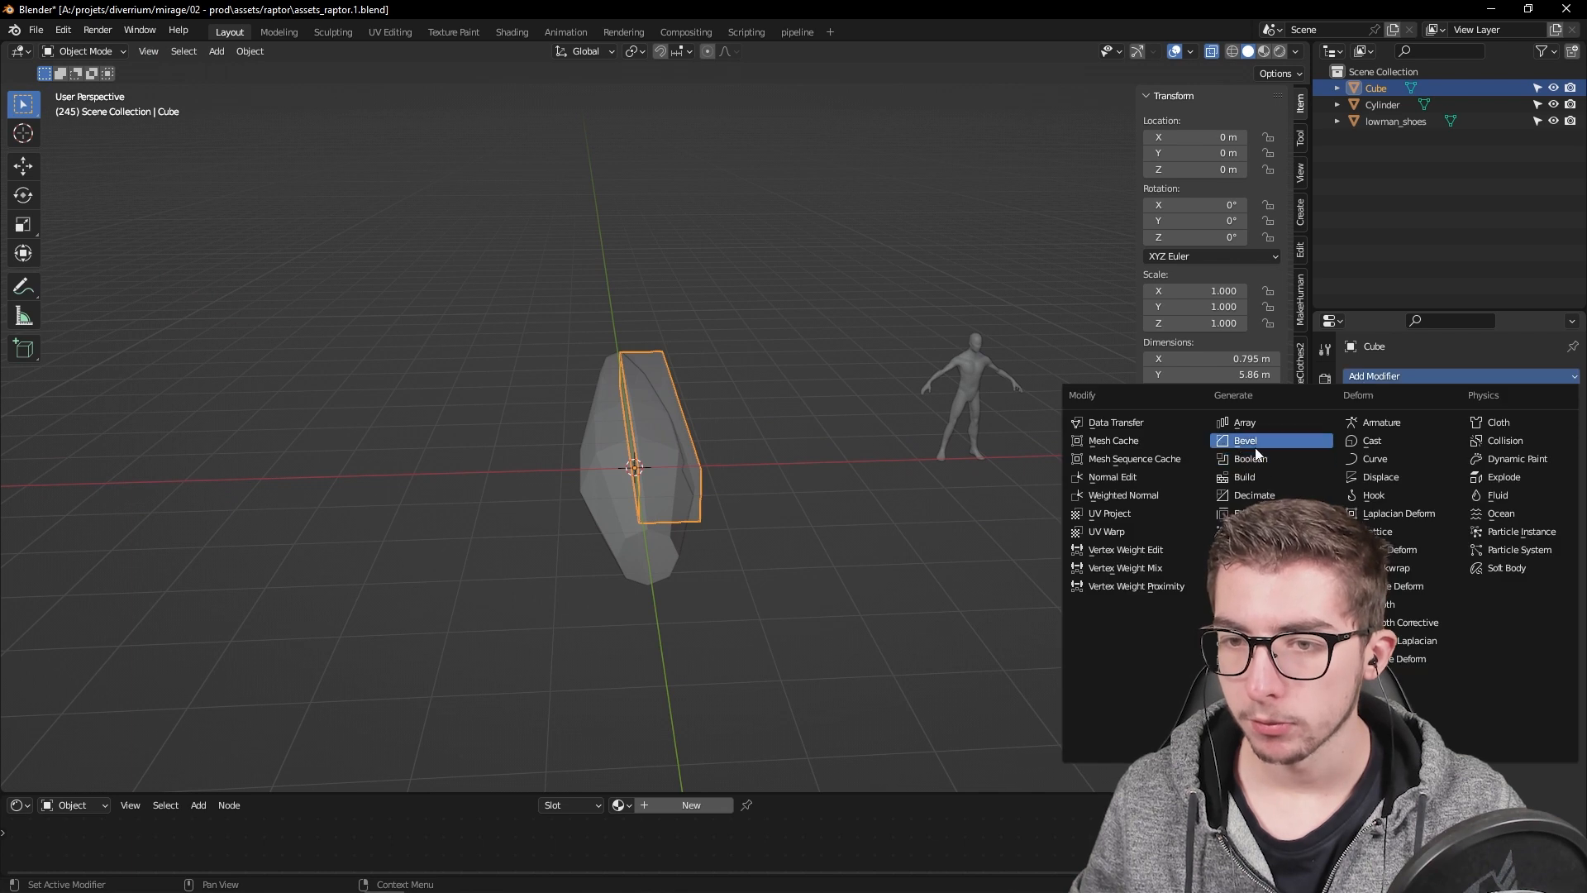
{"action": "left_click", "coordinate": [1250, 567]}
{"action": "key", "text": "Tab"}
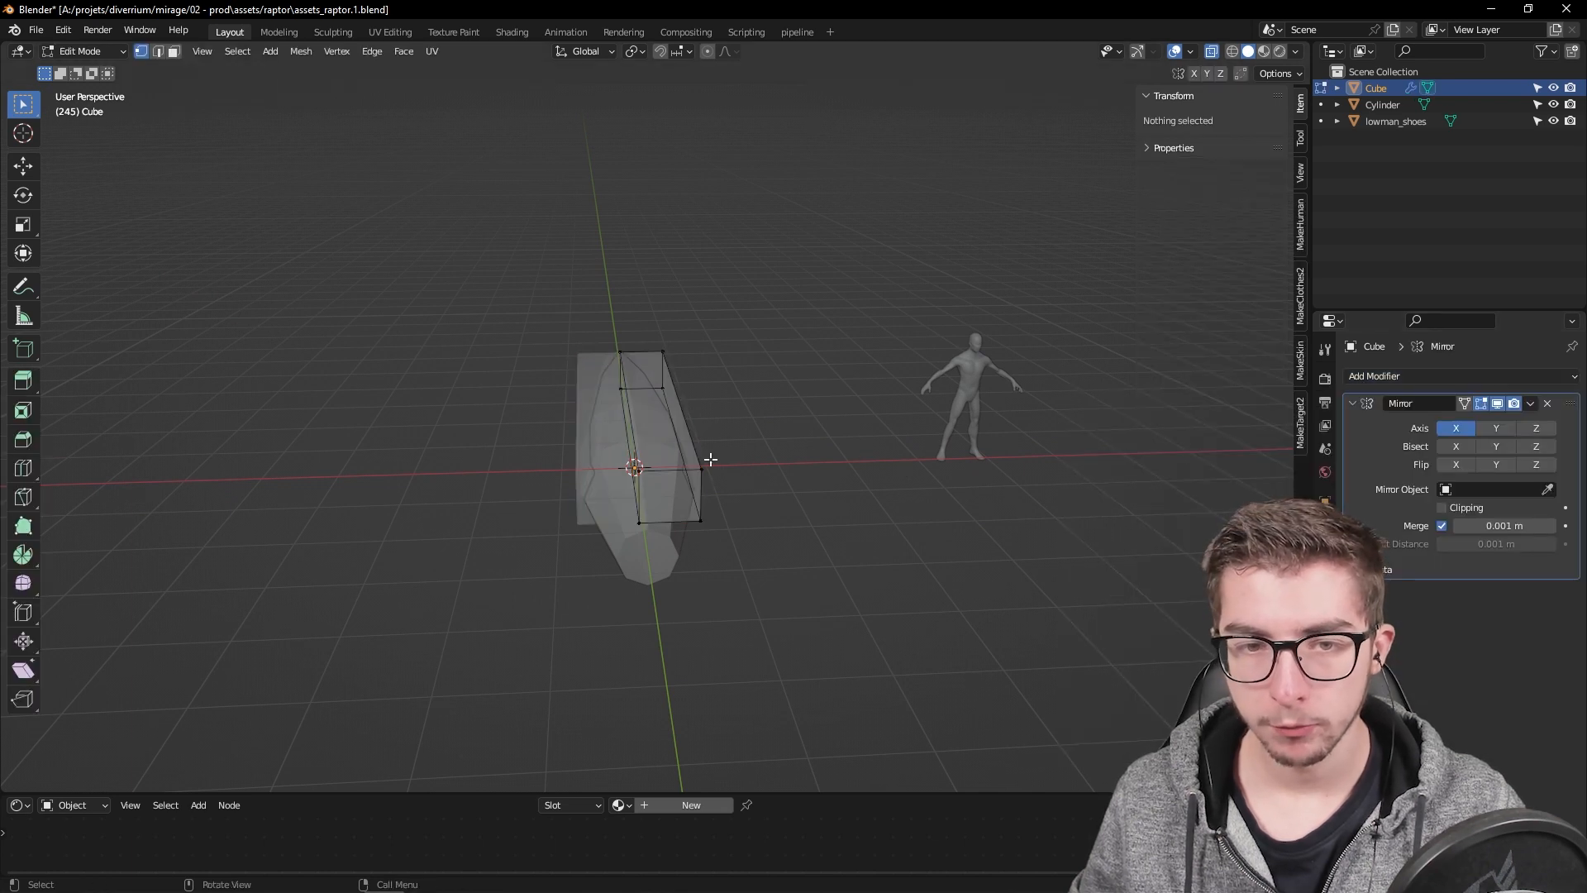
{"action": "key", "text": "g"}
{"action": "right_click", "coordinate": [934, 345]}
{"action": "key", "text": "Tab"}
{"action": "key", "text": "alt+z"}
{"action": "middle_click_drag", "start_coordinate": [854, 368], "coordinate": [789, 463]}
Step: Extrude the mirrored cube's side face outward and pull its outer edge along X to form a triangular wing
{"action": "key", "text": "Tab"}
{"action": "left_click", "coordinate": [764, 451]}
{"action": "key", "text": "e"}
{"action": "left_click", "coordinate": [800, 461]}
{"action": "key", "text": "2"}
{"action": "left_click", "coordinate": [601, 519]}
{"action": "key", "text": "g"}
{"action": "key", "text": "x"}
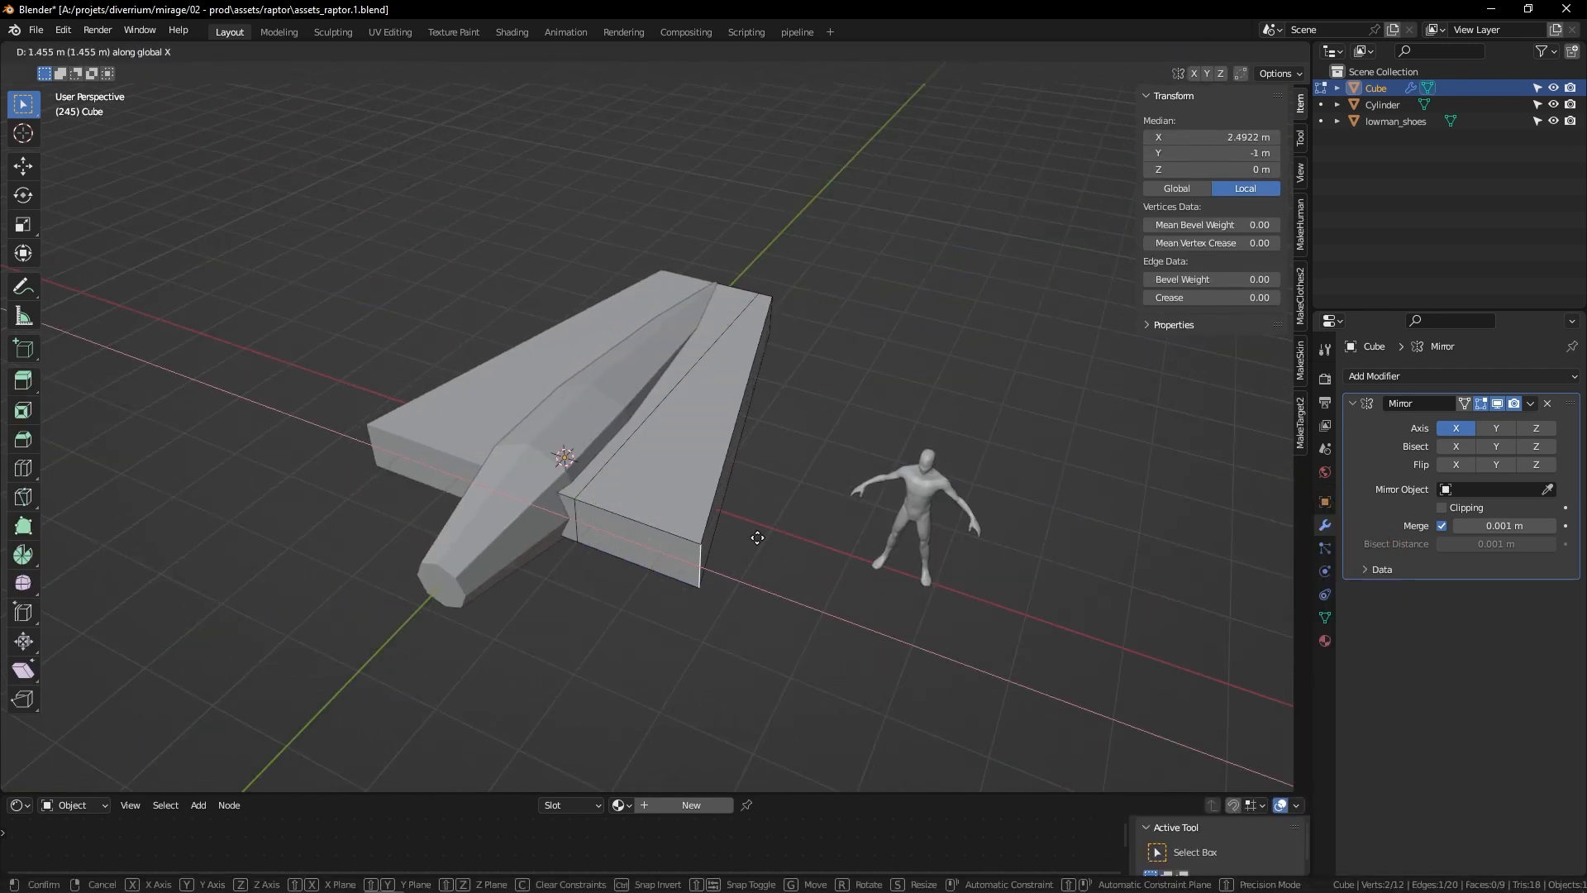
{"action": "left_click", "coordinate": [792, 543]}
Step: Try rotating the wing's outer edge around the X axis, and undo the attempt
{"action": "key", "text": "KP_1"}
{"action": "key", "text": "r"}
{"action": "key", "text": "x"}
{"action": "left_click", "coordinate": [824, 543]}
{"action": "middle_click_drag", "start_coordinate": [824, 544], "coordinate": [905, 566]}
{"action": "key", "text": "KP_1"}
{"action": "key", "text": "ctrl+z"}
{"action": "key", "text": "ctrl+z"}
{"action": "key", "text": "ctrl+z"}
{"action": "scroll", "coordinate": [905, 567], "scroll_direction": "up", "scroll_amount": 3}
{"action": "key", "text": "alt+z"}
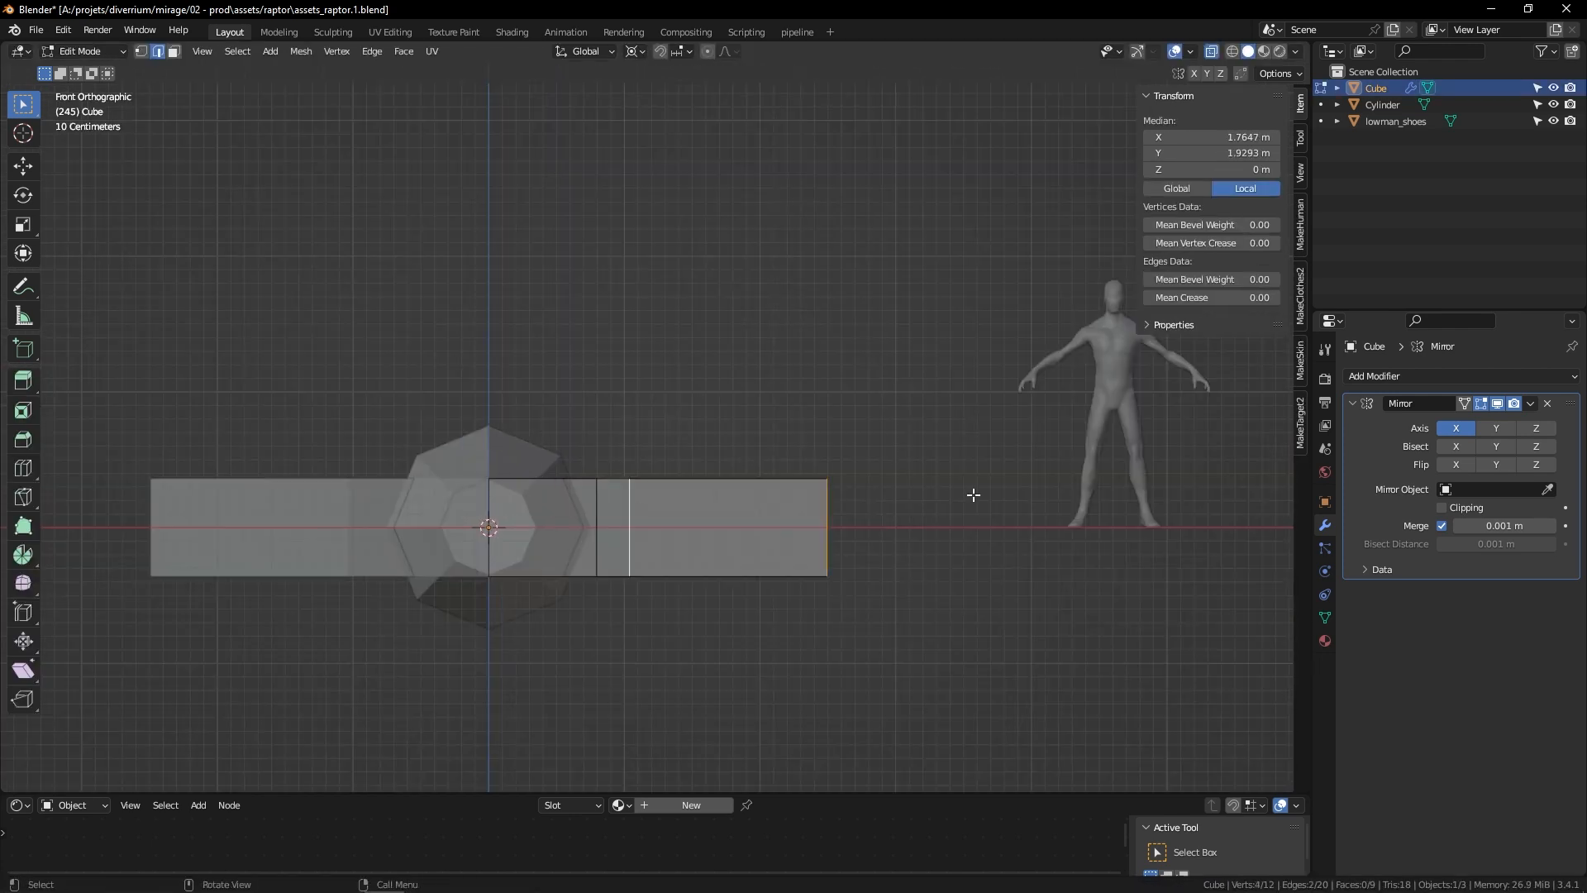
Step: Rotate the wing's outer edges around the Y axis and shift them along X and Z
{"action": "key", "text": "r"}
{"action": "key", "text": "y"}
{"action": "left_click", "coordinate": [921, 523]}
{"action": "key", "text": "g"}
{"action": "key", "text": "x"}
{"action": "key", "text": "Tab"}
{"action": "middle_click_drag", "start_coordinate": [793, 530], "coordinate": [482, 536]}
{"action": "key", "text": "Tab"}
{"action": "key", "text": "g"}
{"action": "key", "text": "z"}
{"action": "middle_click_drag", "start_coordinate": [730, 524], "coordinate": [677, 556]}
Step: Delete the mirrored wing object, keeping the fuselage and the human figure
{"action": "key", "text": "ctrl+r"}
{"action": "key", "text": "Tab"}
{"action": "key", "text": "x"}
{"action": "left_click", "coordinate": [640, 613]}
Step: Add a new cube, move its mesh about 1.17 m along X, and flatten it along Z to about 0.98 m
{"action": "key", "text": "shift+a"}
{"action": "key", "text": "Tab"}
{"action": "key", "text": "KP_1"}
{"action": "key", "text": "g"}
{"action": "key", "text": "x"}
{"action": "left_click", "coordinate": [780, 499]}
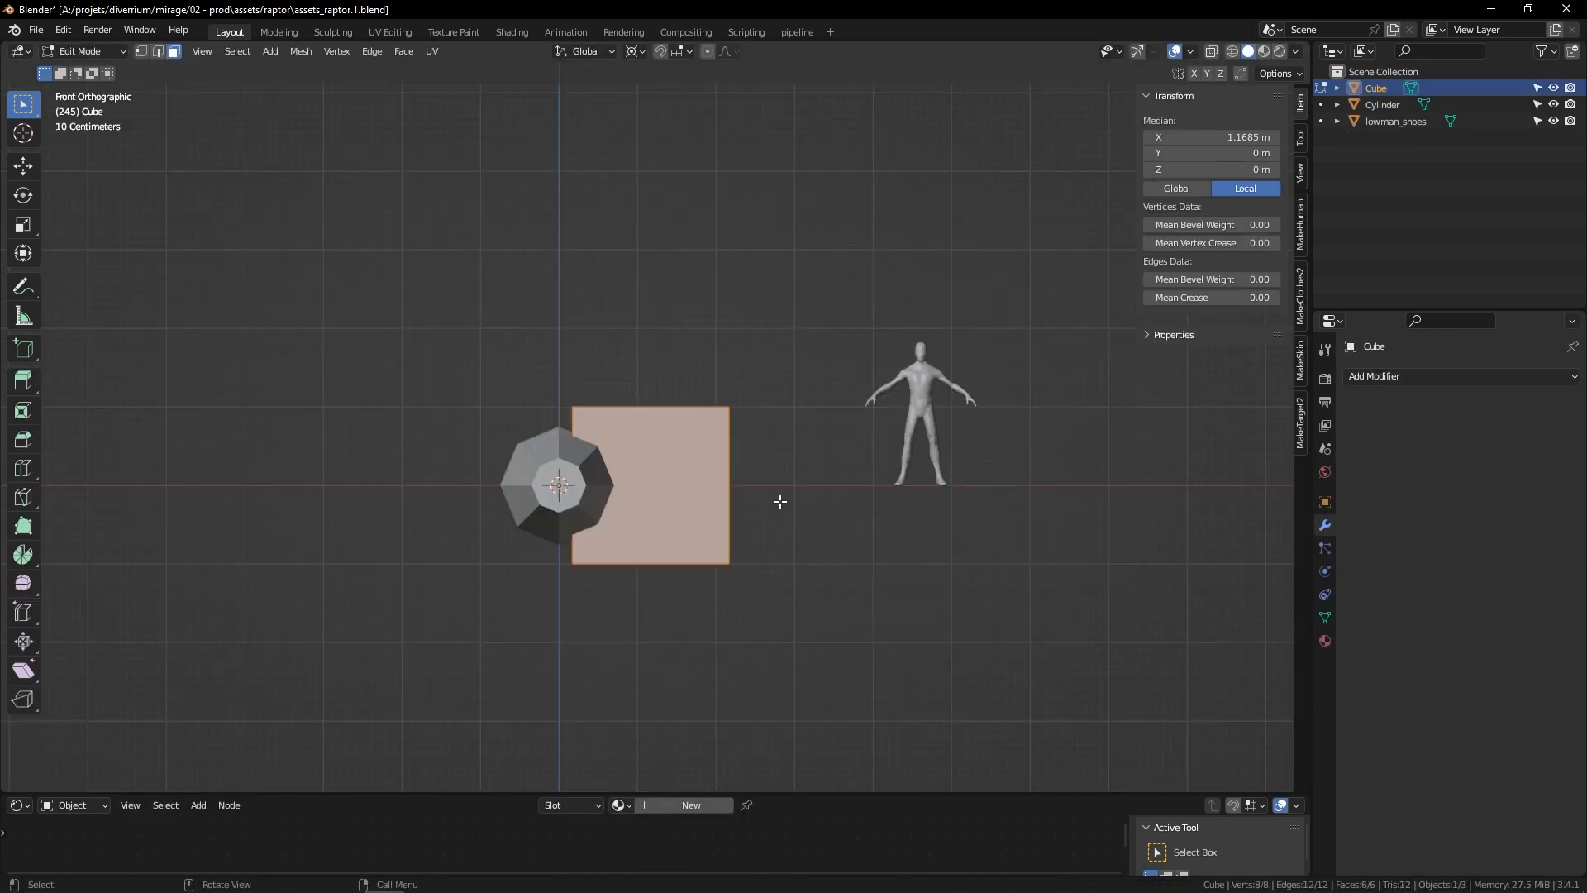
{"action": "key", "text": "s"}
{"action": "key", "text": "z"}
{"action": "left_click", "coordinate": [889, 604]}
Step: Pull the block's positive Y end face out to about 4.89 m and add a Mirror modifier on the X axis
{"action": "key", "text": "Tab"}
{"action": "middle_click_drag", "start_coordinate": [889, 604], "coordinate": [600, 710]}
{"action": "key", "text": "Tab"}
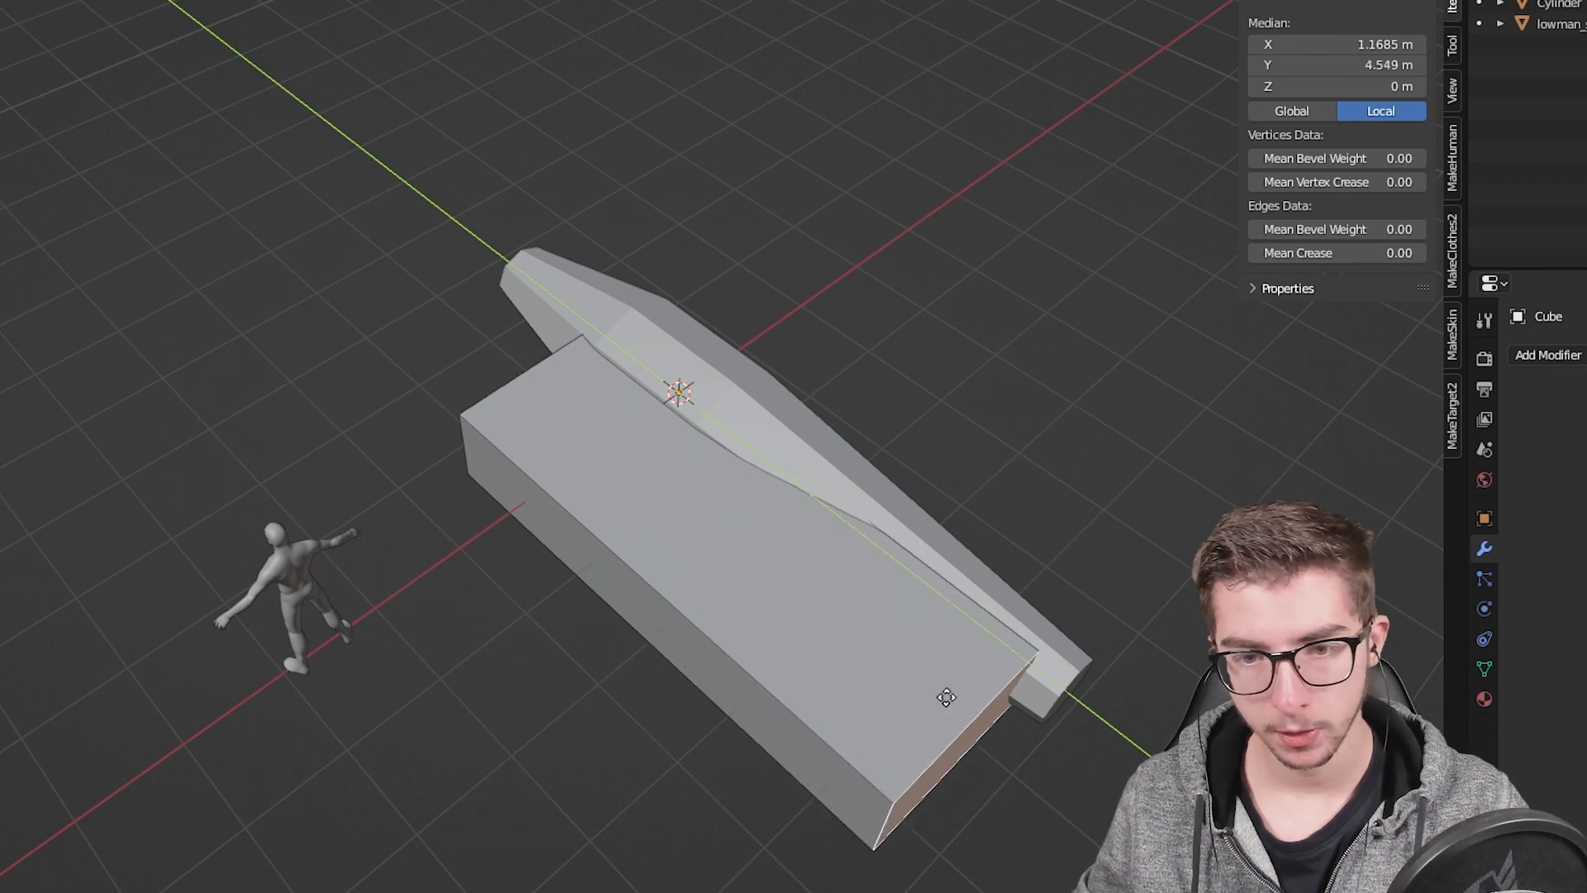
{"action": "left_click", "coordinate": [946, 698]}
{"action": "key", "text": "Tab"}
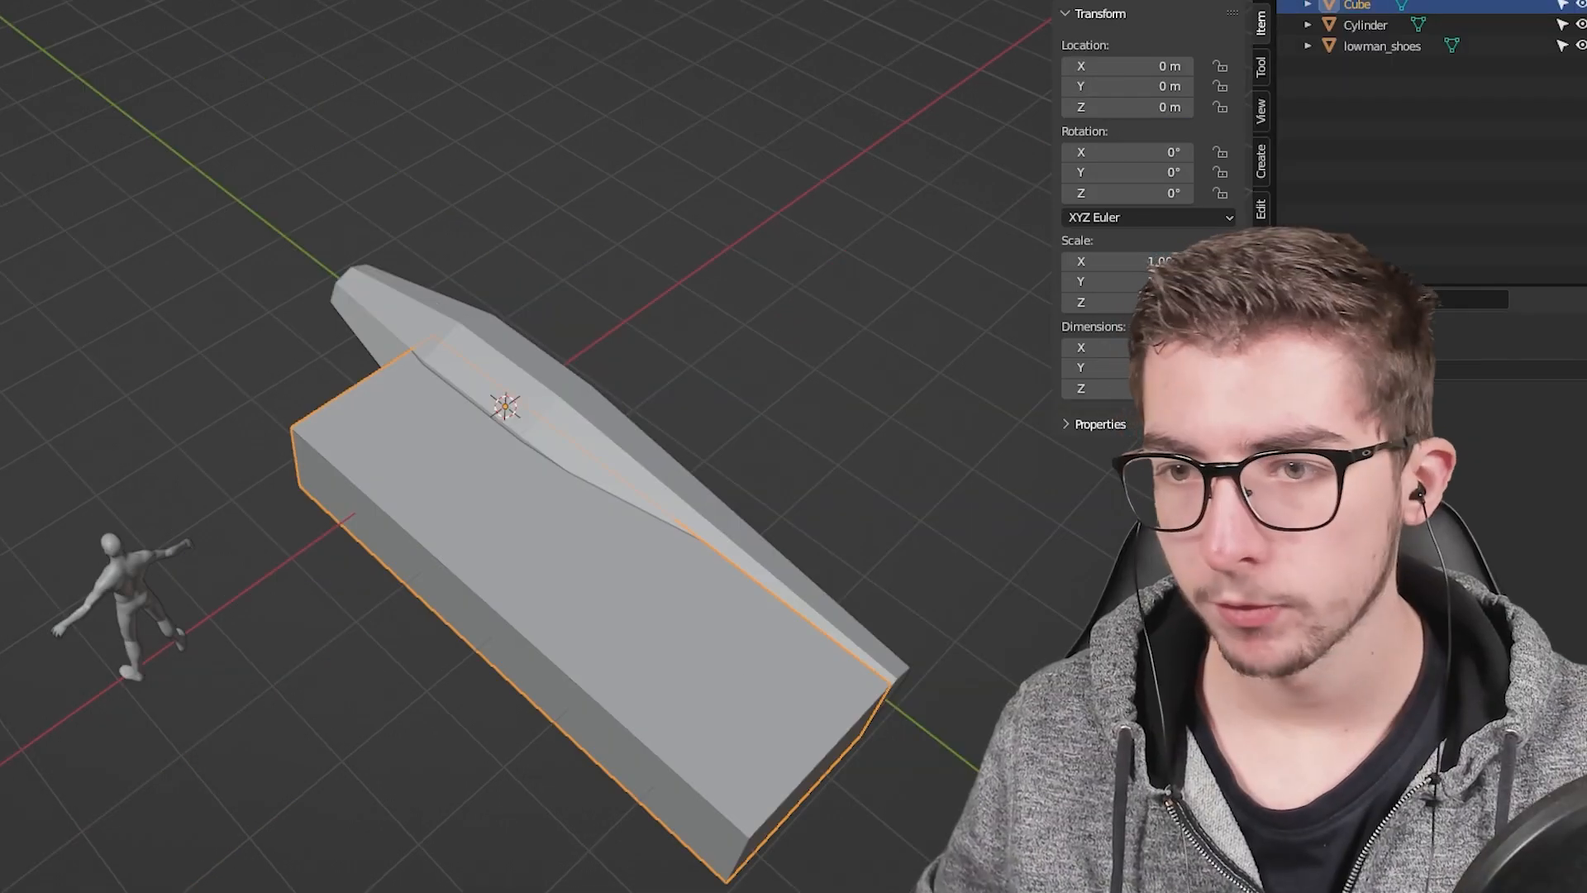
{"action": "left_click", "coordinate": [1548, 355]}
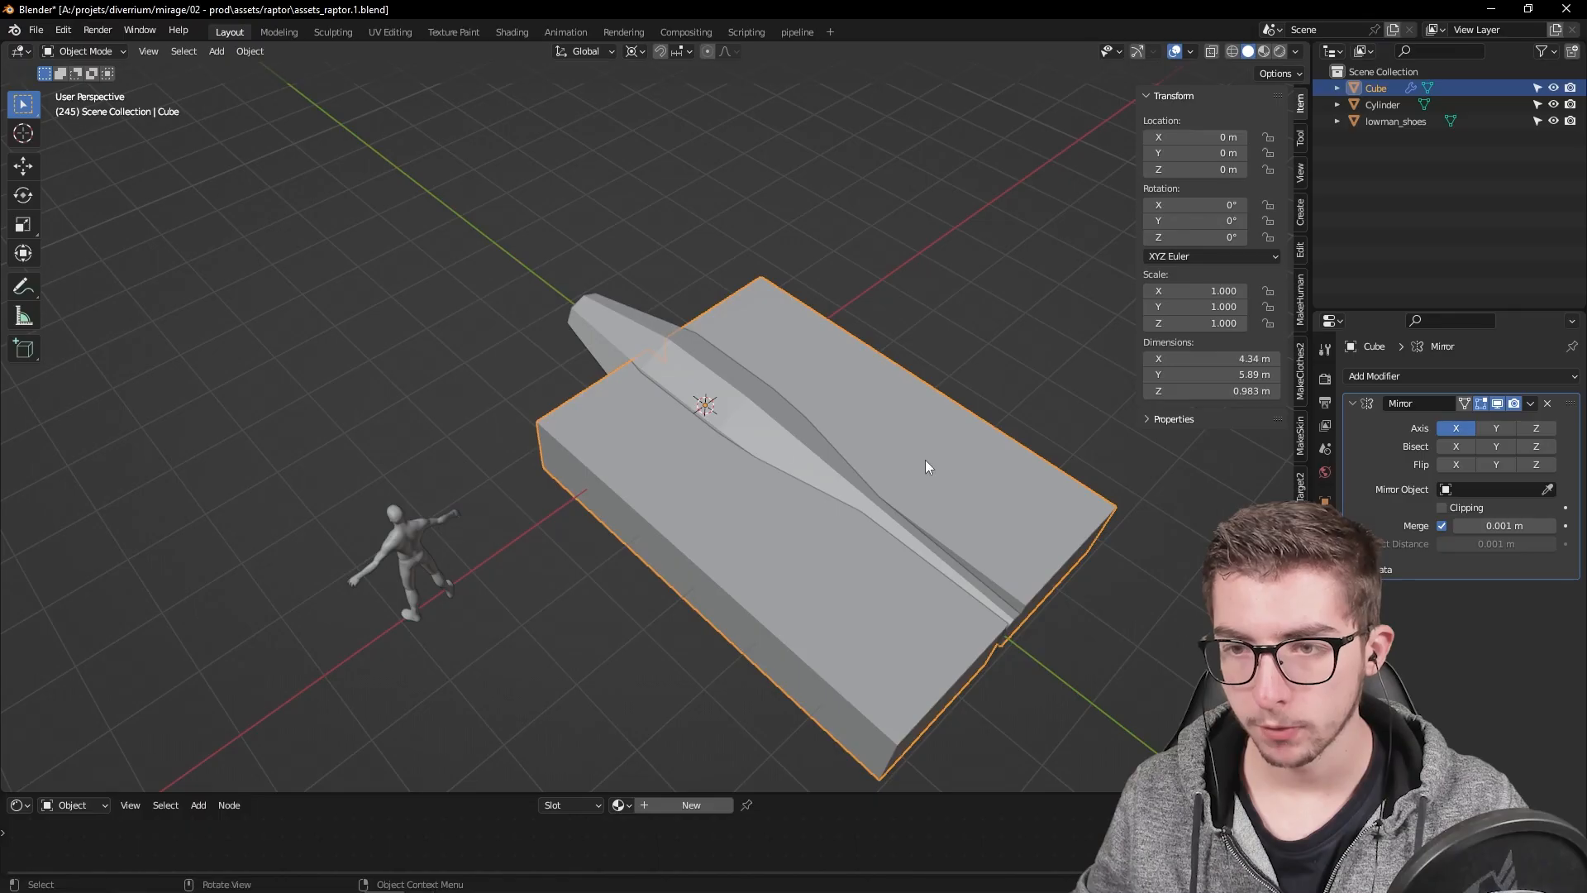
{"action": "middle_click_drag", "start_coordinate": [925, 460], "coordinate": [844, 382]}
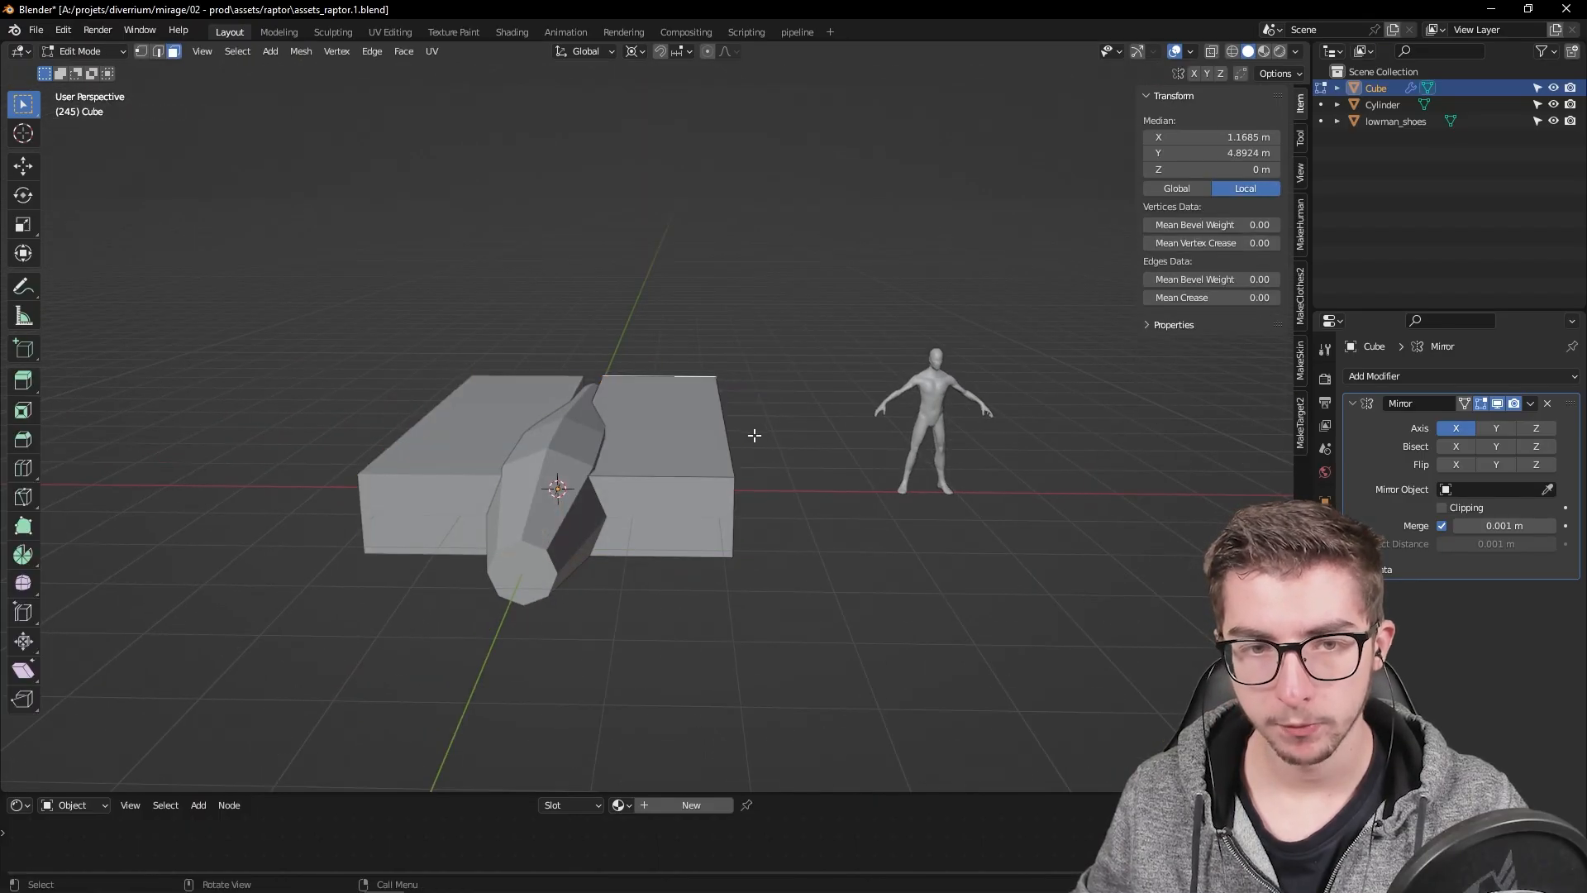
{"action": "key", "text": "Tab"}
{"action": "key", "text": "r"}
{"action": "key", "text": "x"}
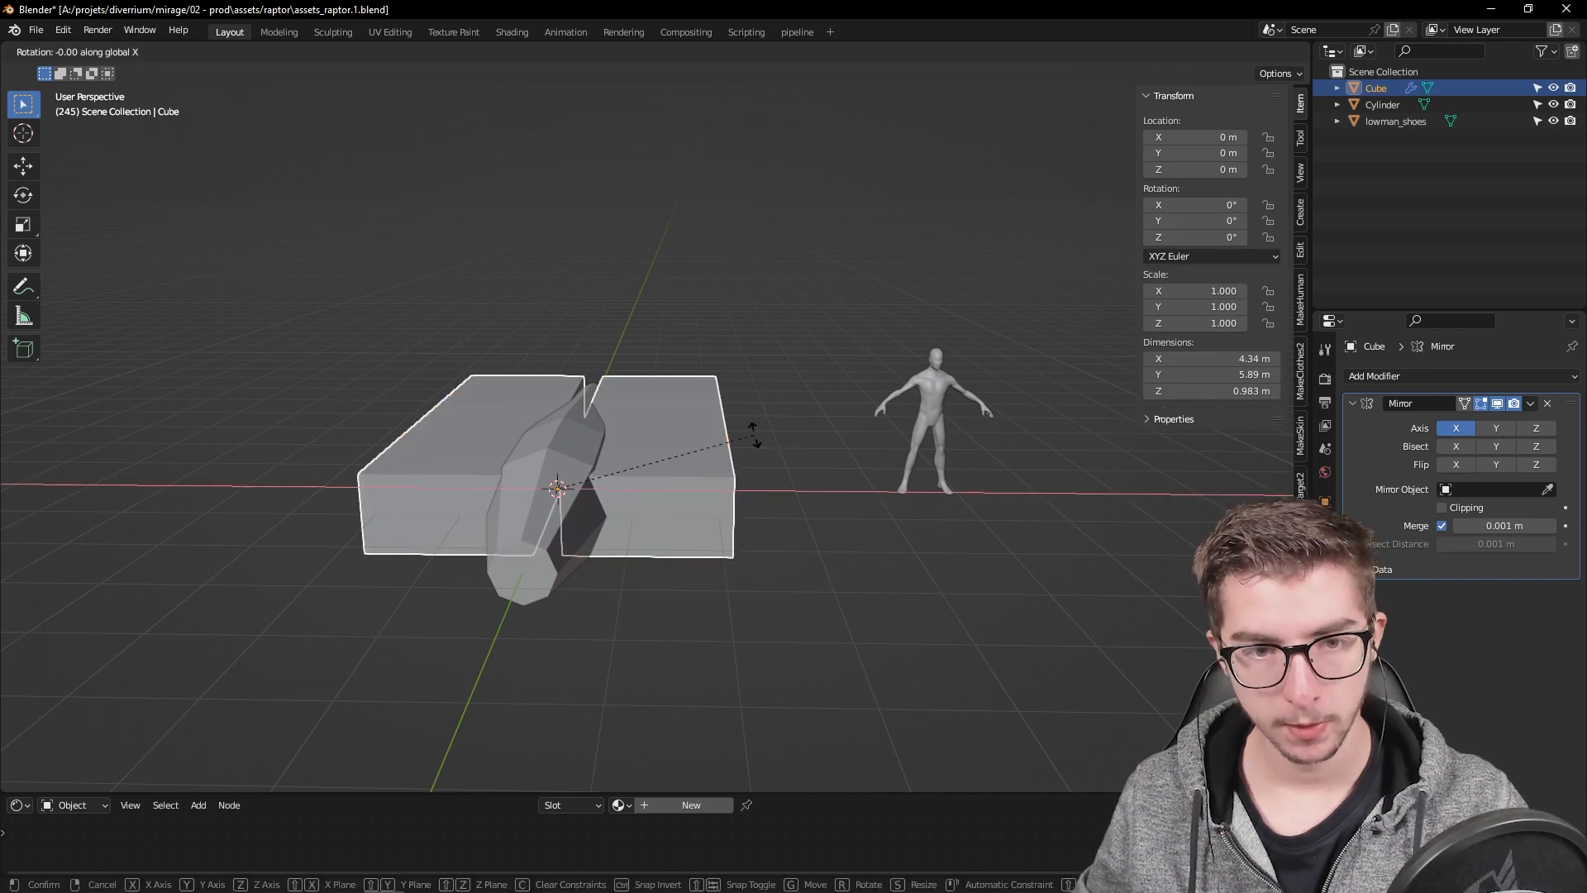
{"action": "key", "text": "Escape"}
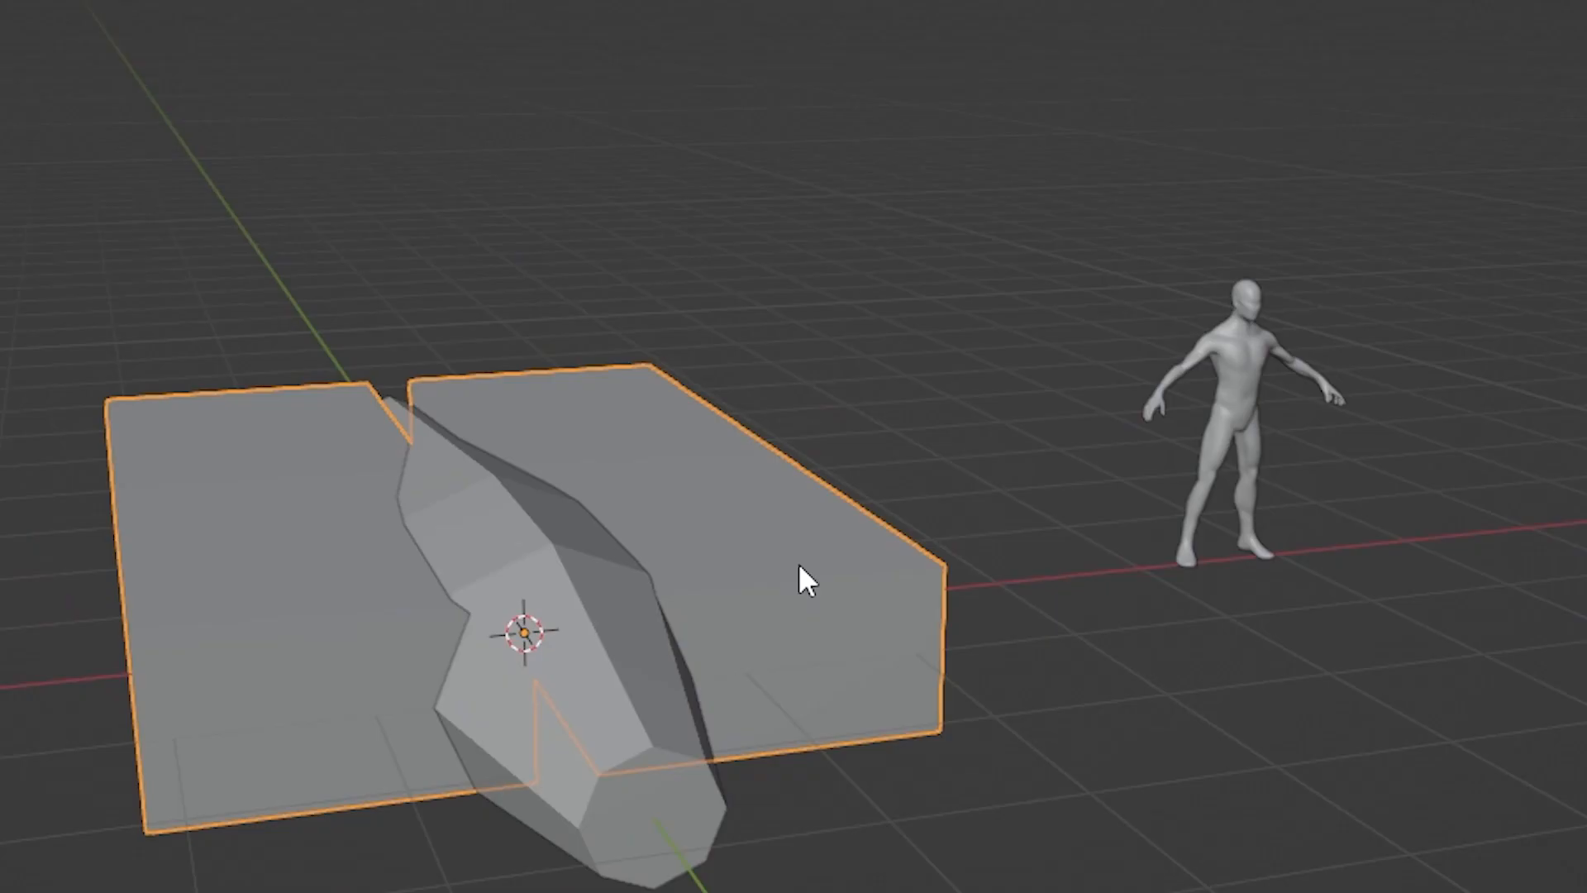
{"action": "key", "text": "r"}
{"action": "key", "text": "x"}
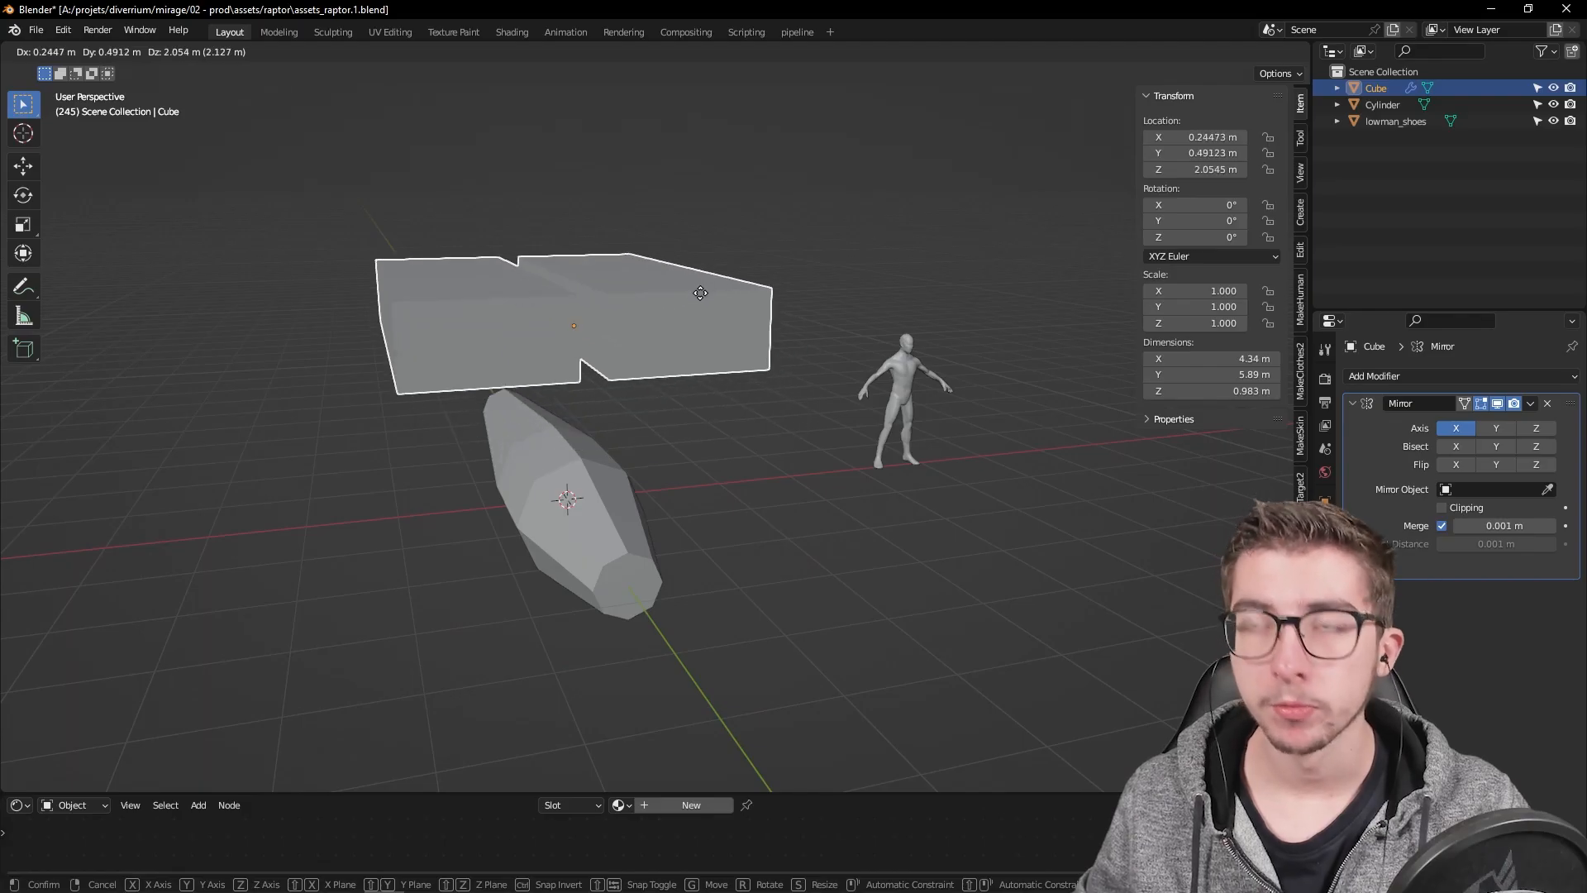
Step: Lift the mirrored block about 2.09 m above the fuselage and test rotating it with a different pivot point
{"action": "left_click", "coordinate": [899, 240]}
{"action": "key", "text": "r"}
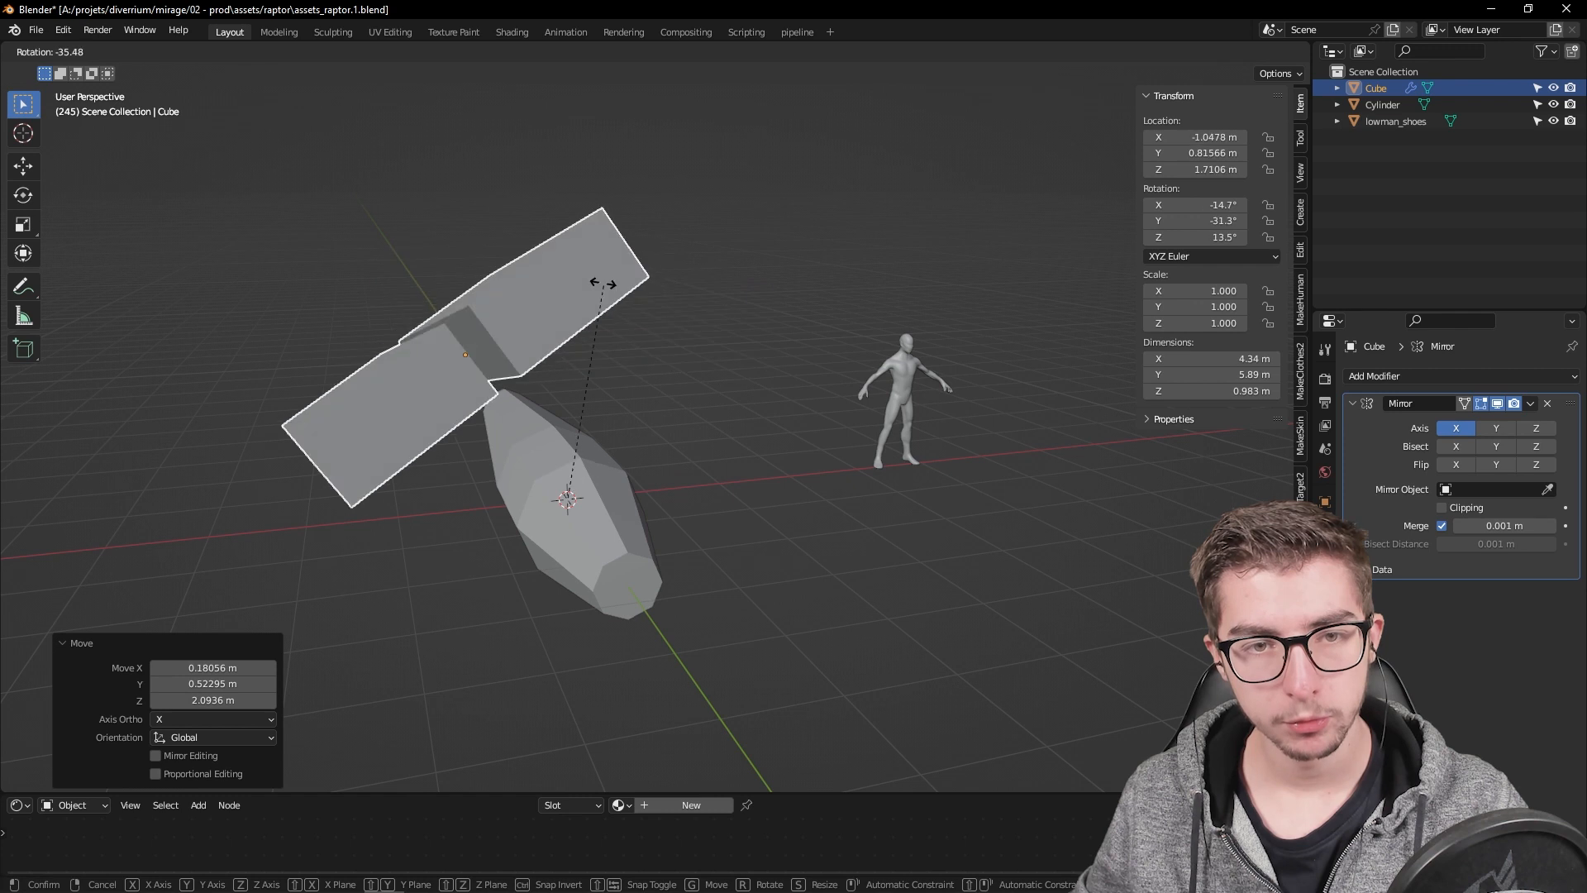
{"action": "key", "text": "Escape"}
{"action": "key", "text": "period"}
{"action": "left_click", "coordinate": [570, 222]}
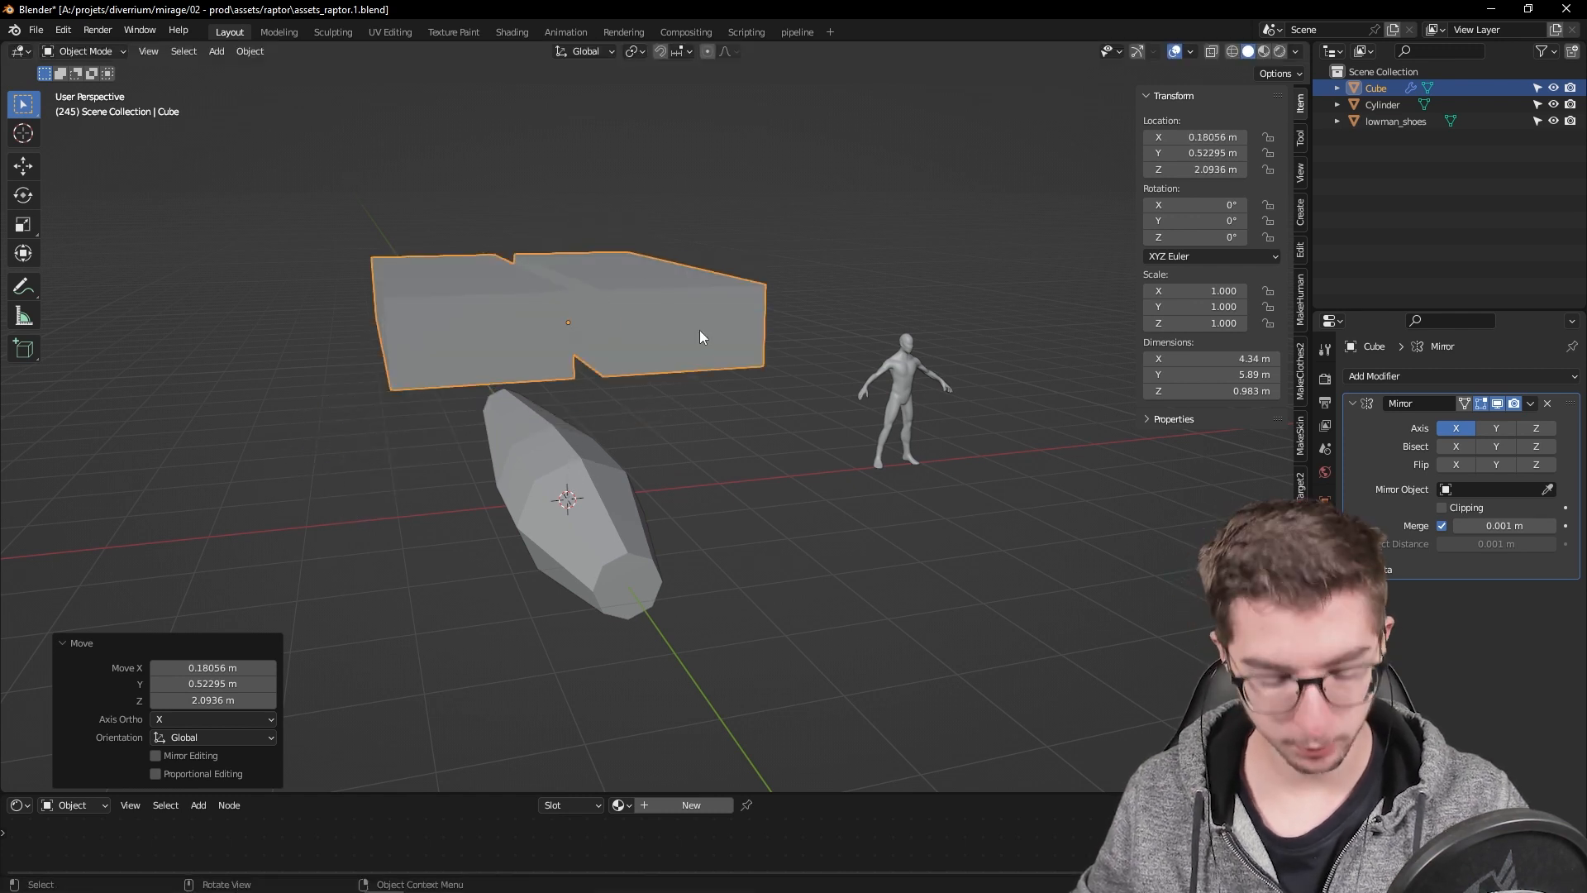
{"action": "key", "text": "r"}
{"action": "key", "text": "Escape"}
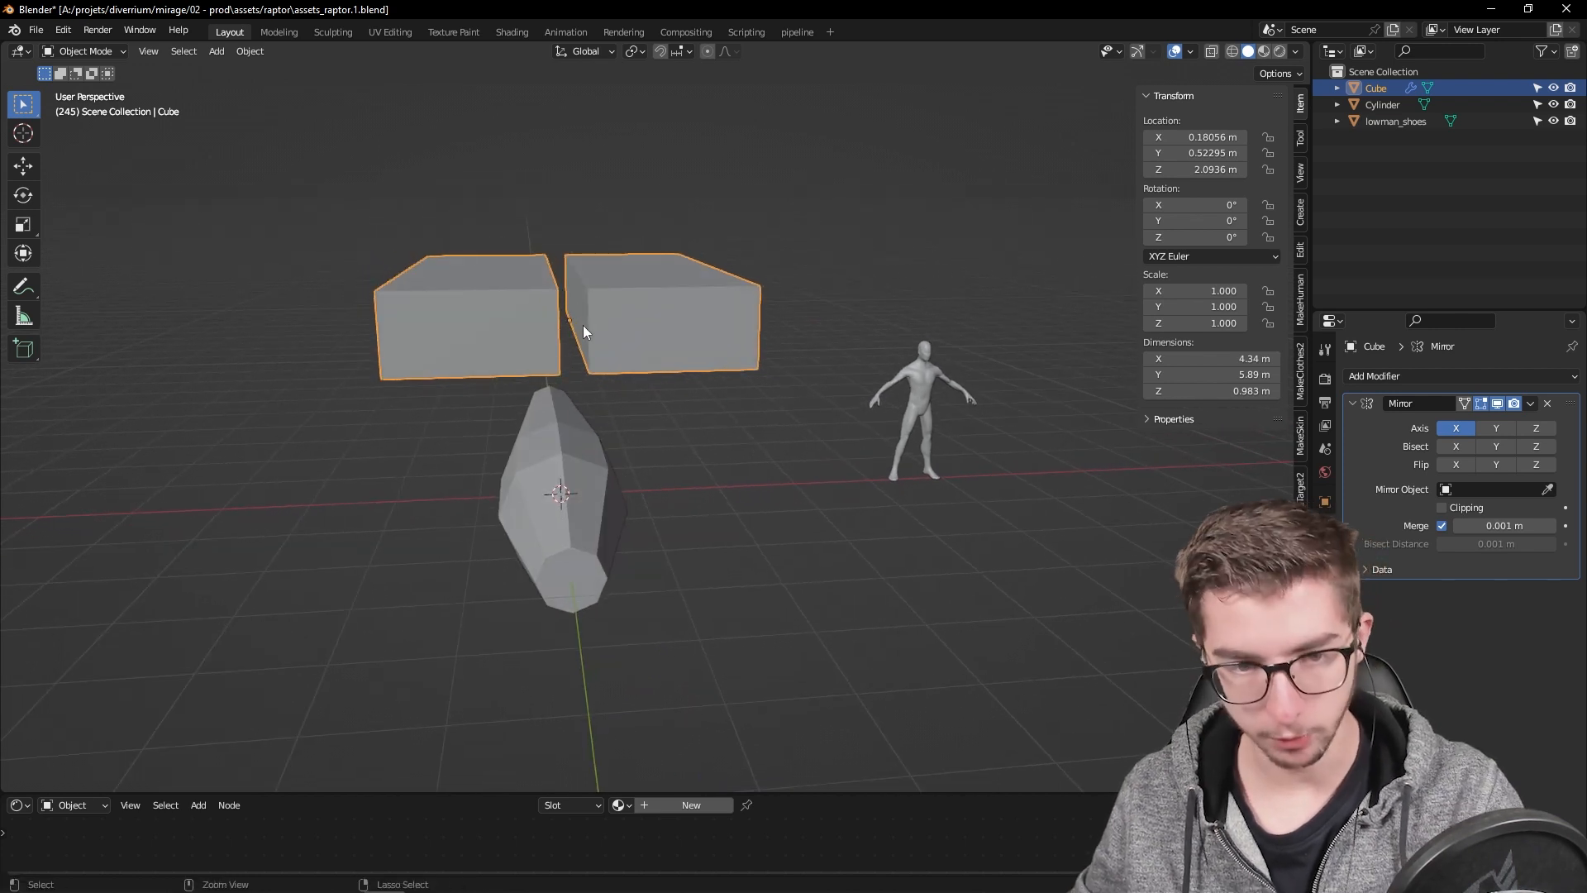
Step: Clear the block's location and set the Cylinder as the mirror object of its Mirror modifier
{"action": "key", "text": "alt+g"}
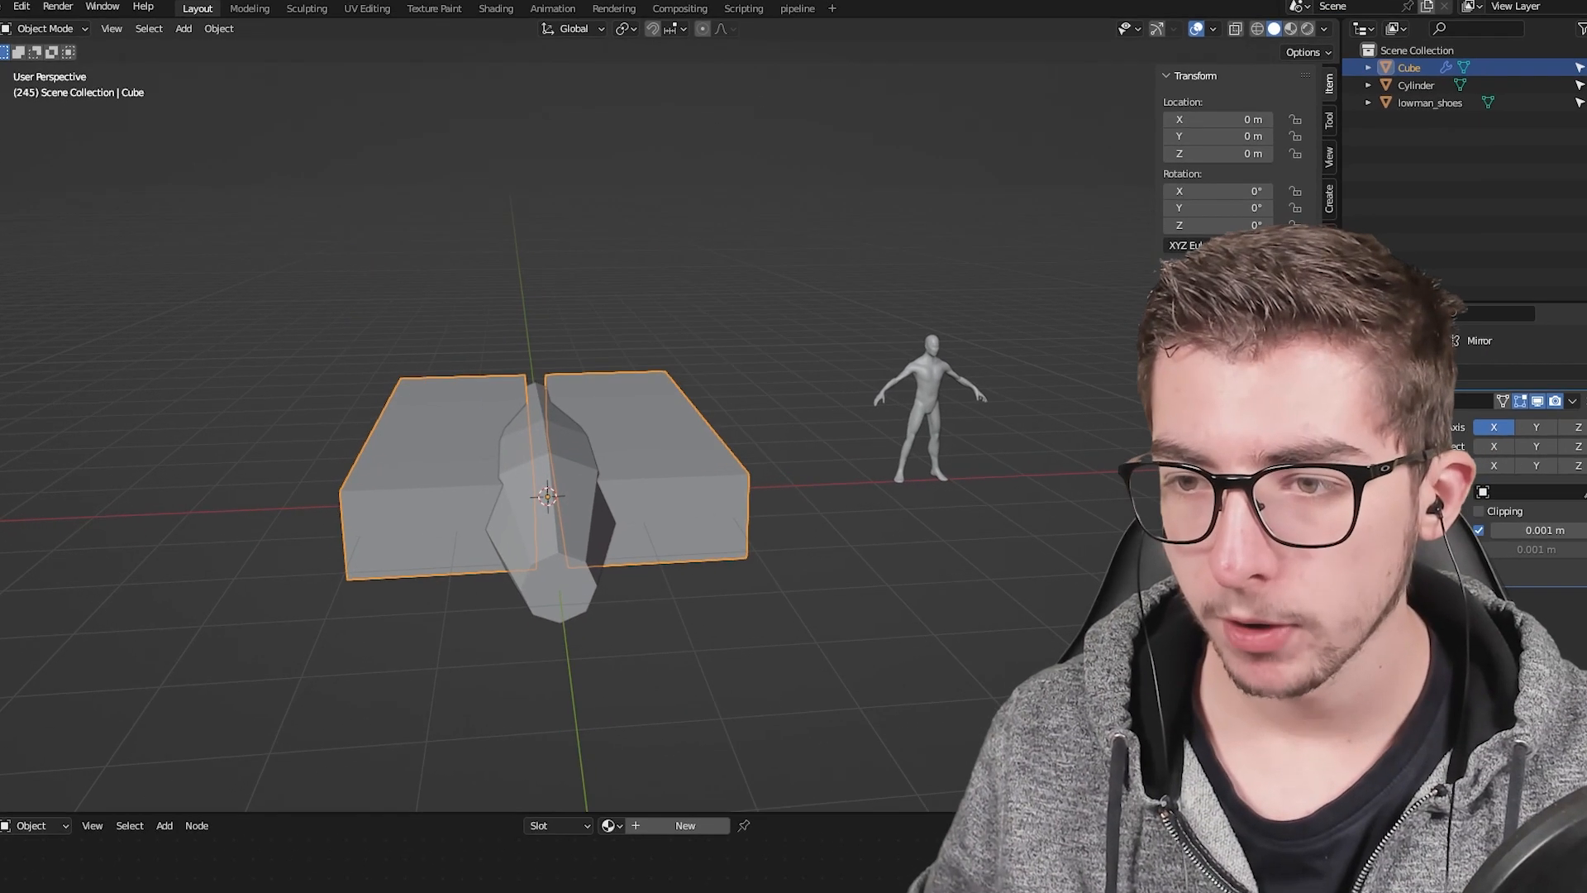
{"action": "left_click", "coordinate": [1585, 494]}
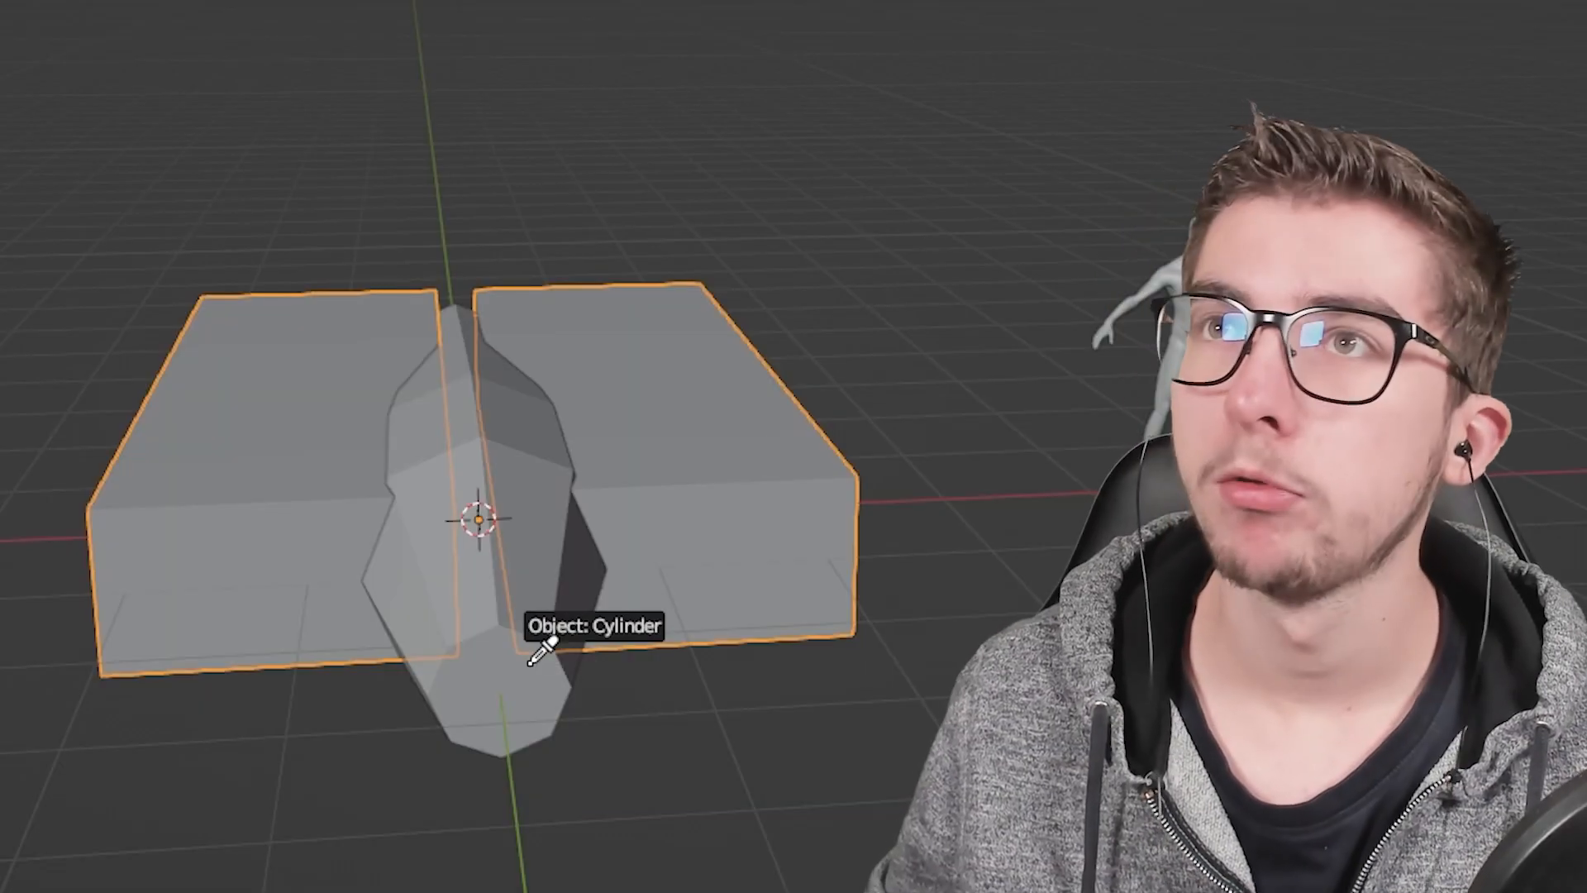
{"action": "middle_click_drag", "start_coordinate": [527, 661], "coordinate": [602, 628]}
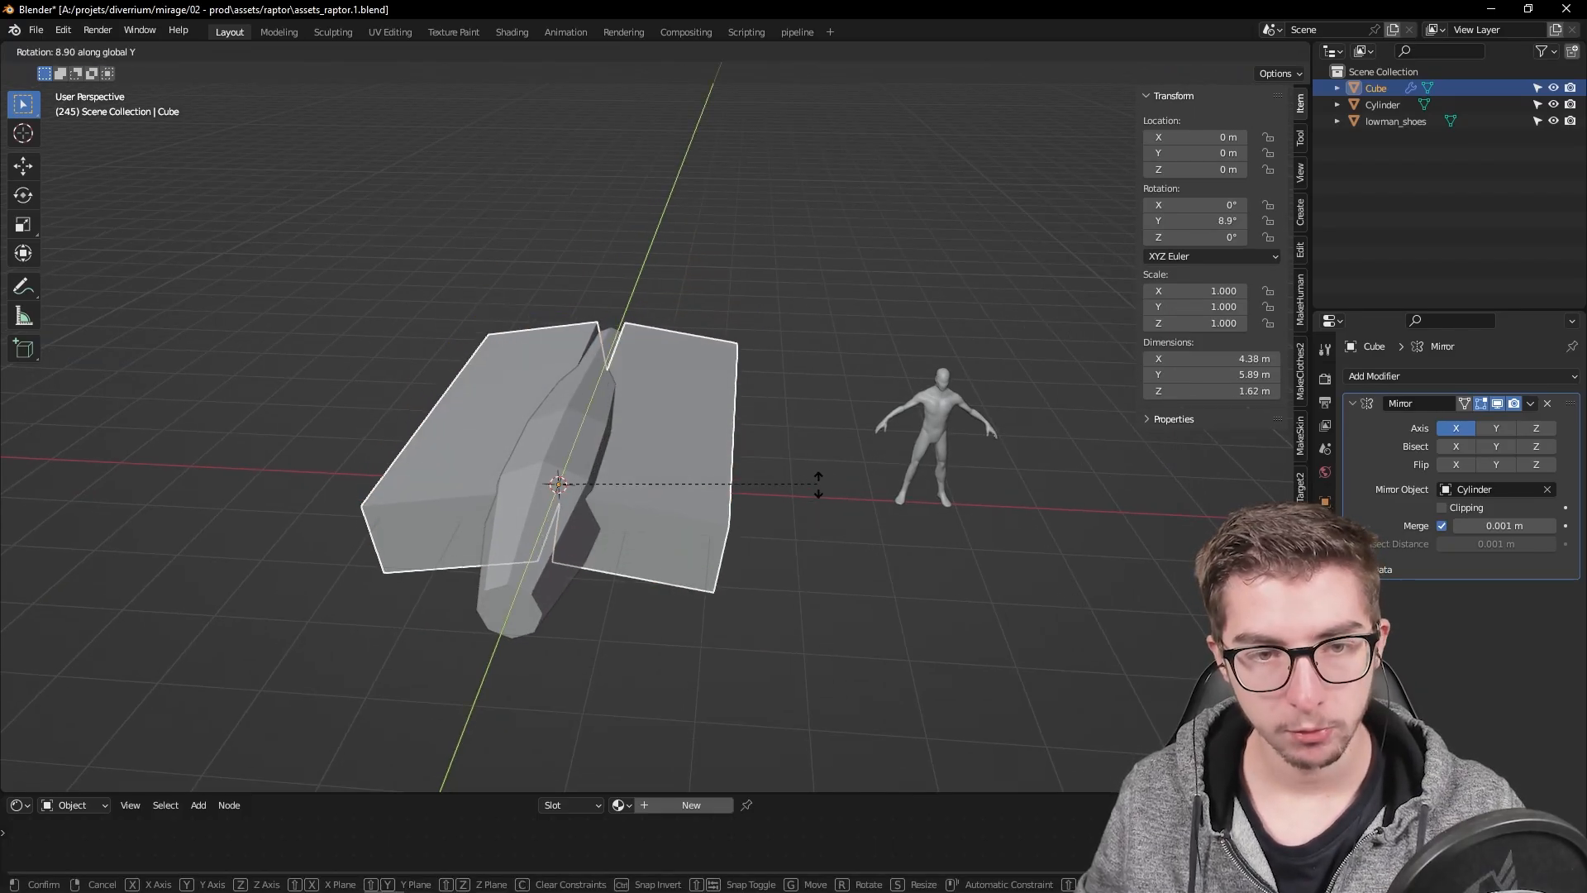
Step: Rotate the mirrored block 18.6° around the global Y axis and open its mesh for editing in front view
{"action": "left_click", "coordinate": [800, 524]}
{"action": "key", "text": "KP_1"}
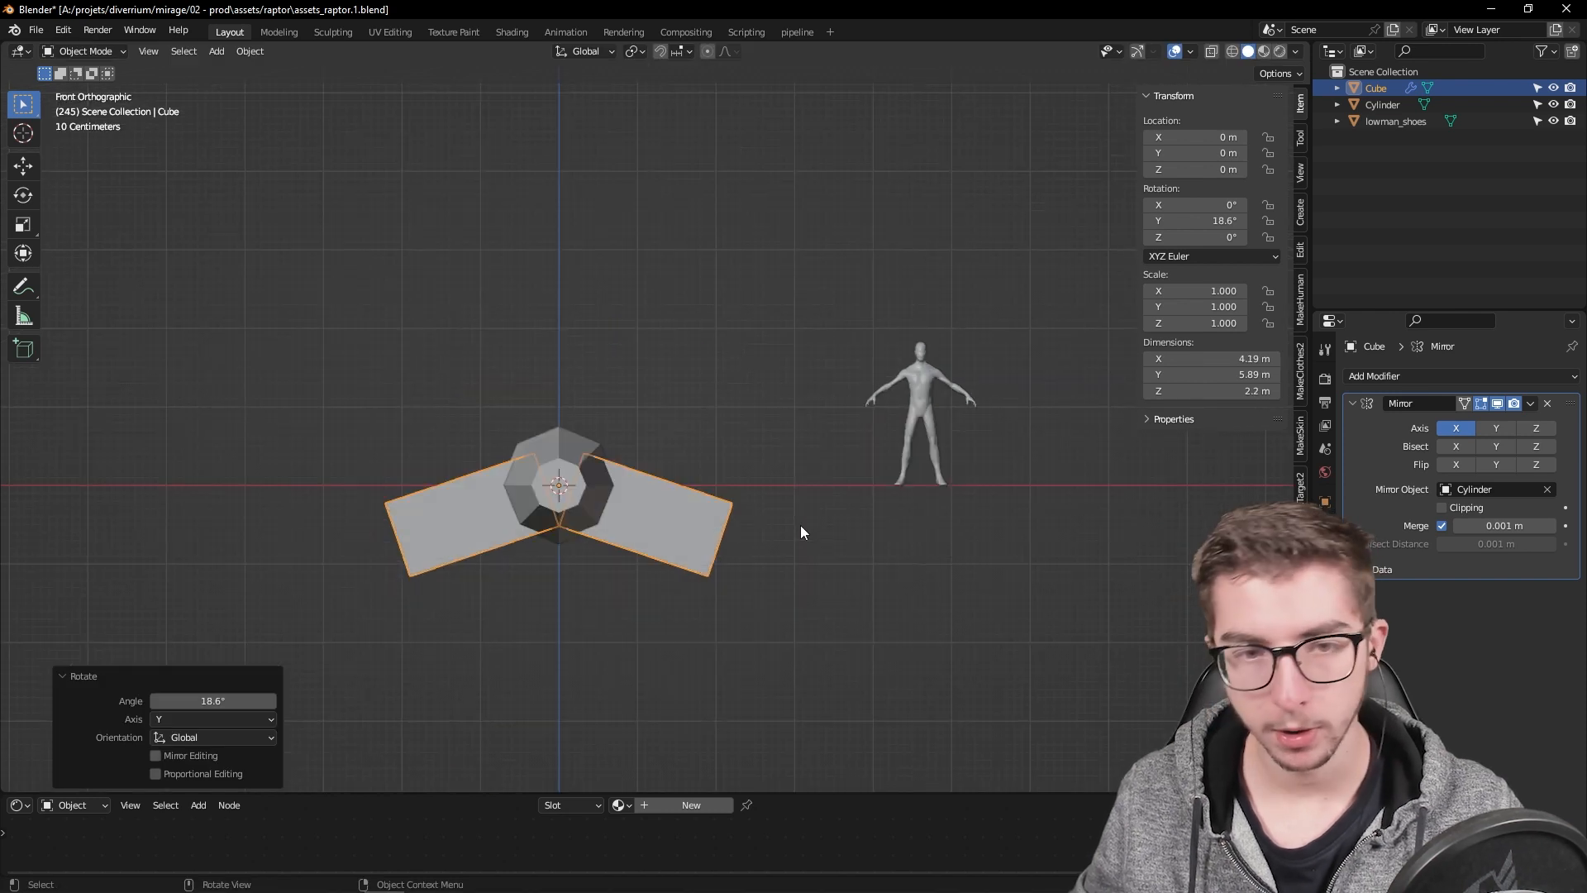
{"action": "key", "text": "Tab"}
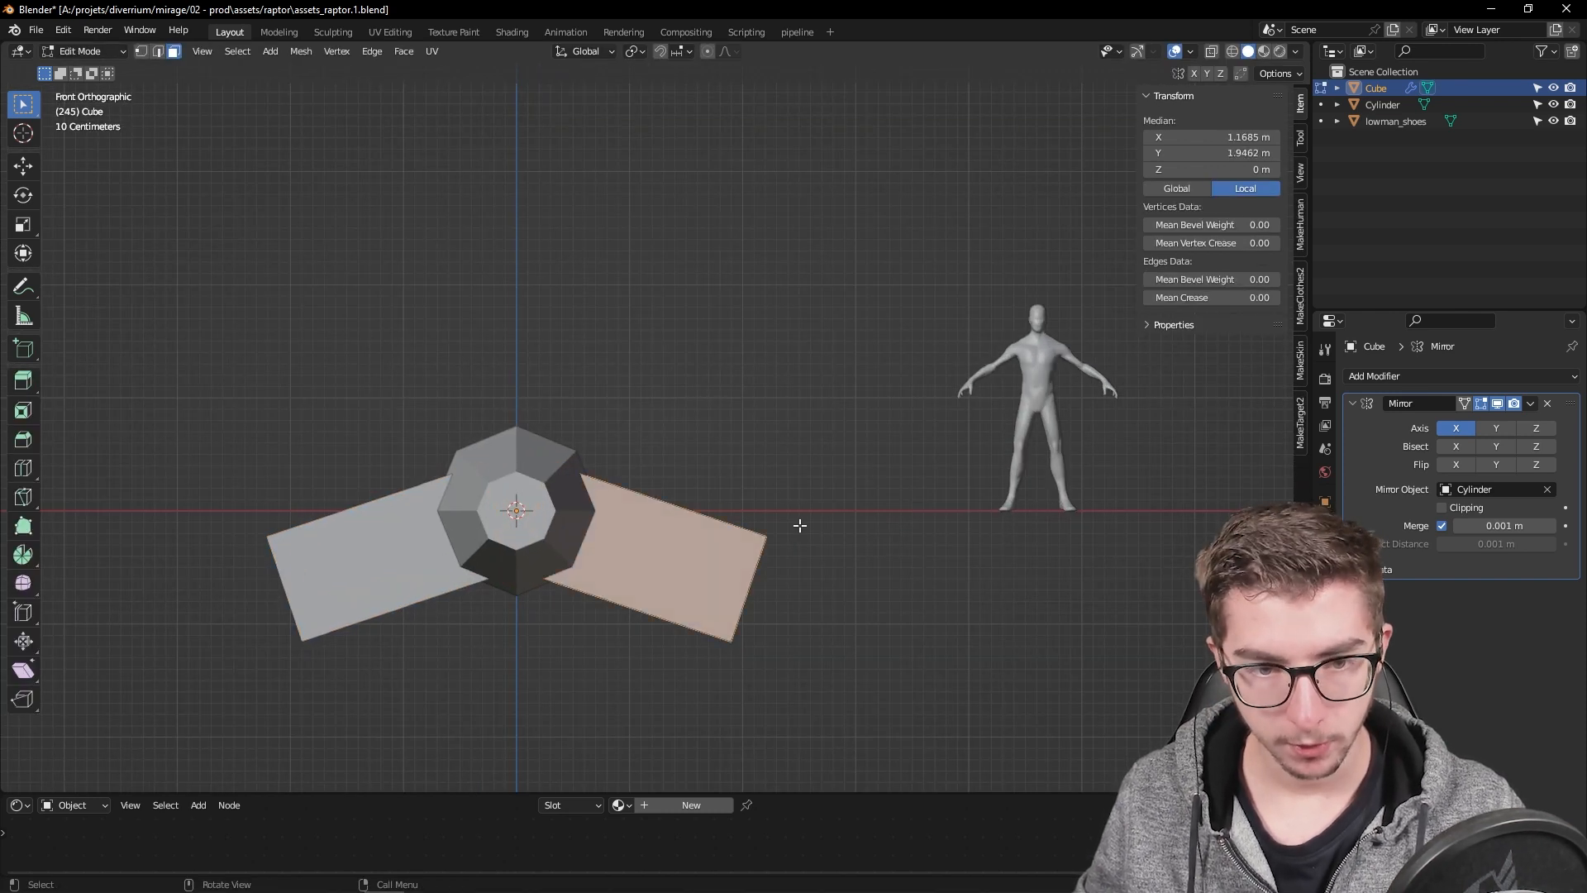